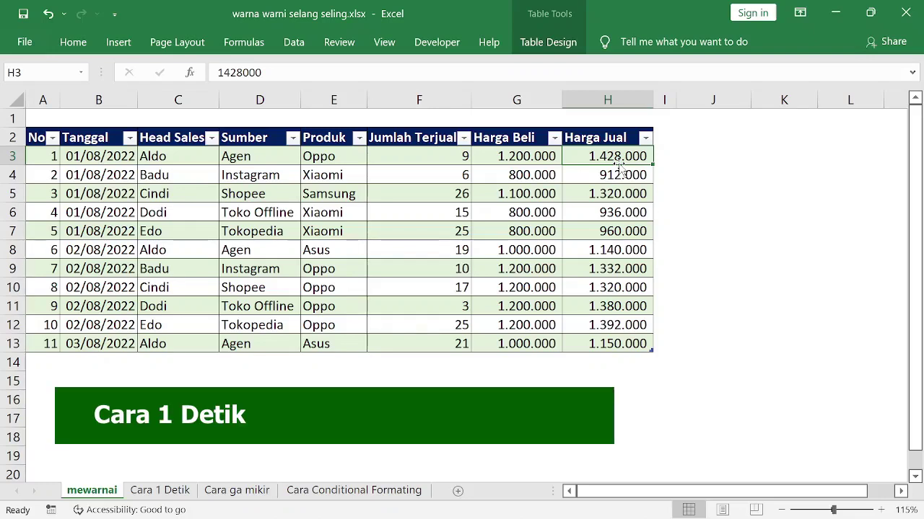
Convert the data range A1:H12 on the "Cara 1 Detik" sheet into a table with headers
{"action": "key", "text": "ctrl+Page_Down"}
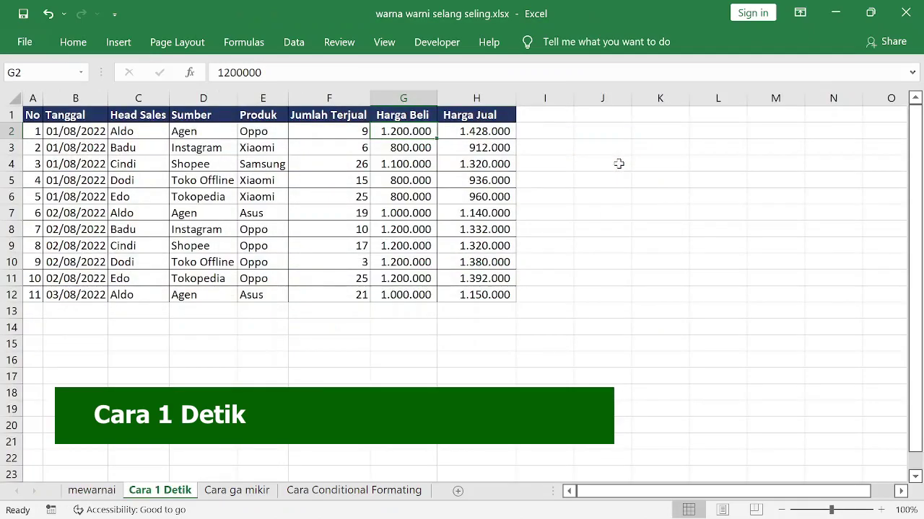
{"action": "left_click", "coordinate": [329, 165]}
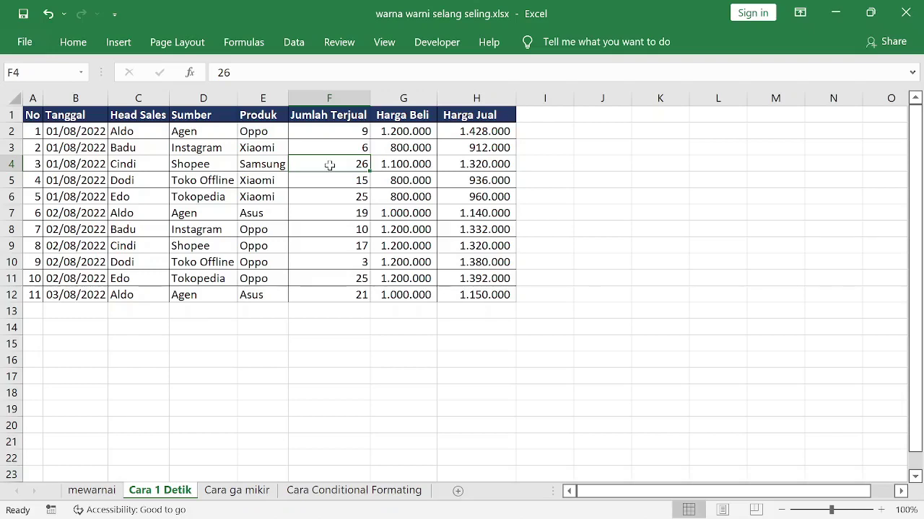
{"action": "key", "text": "ctrl+a"}
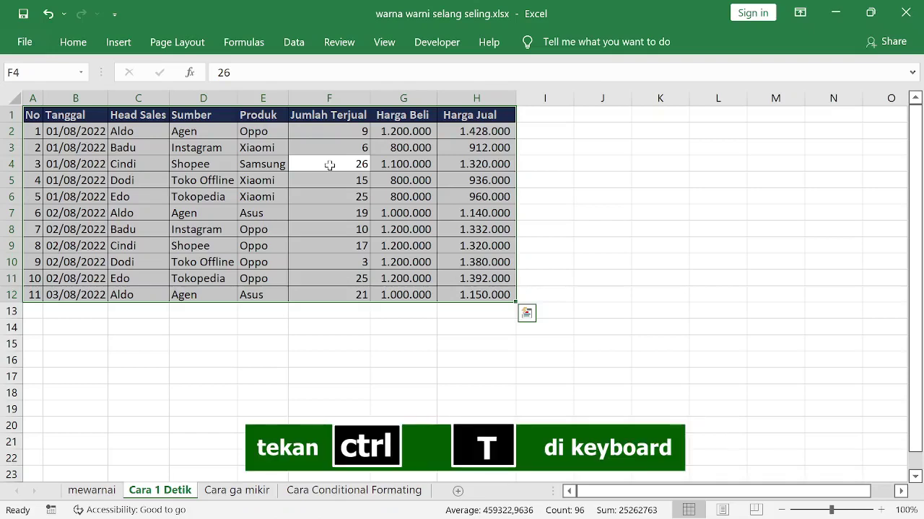
{"action": "key", "text": "ctrl+t"}
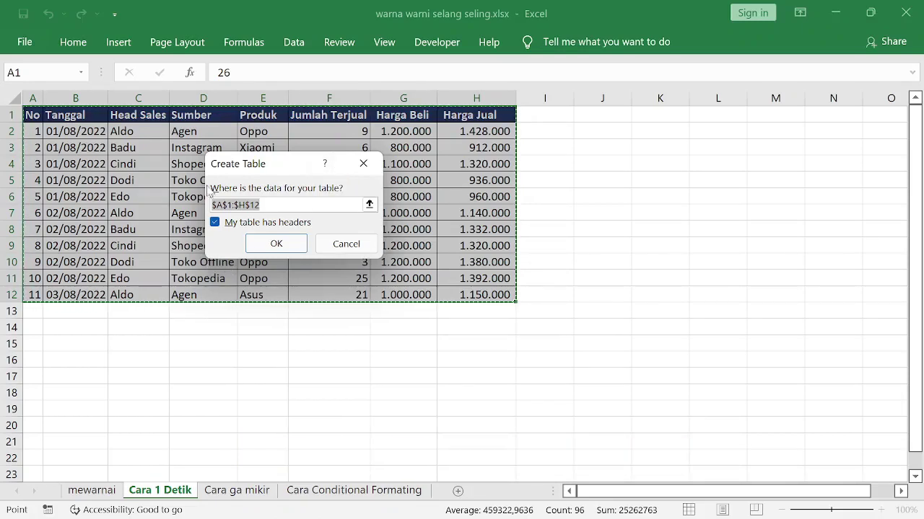
{"action": "left_click", "coordinate": [265, 245]}
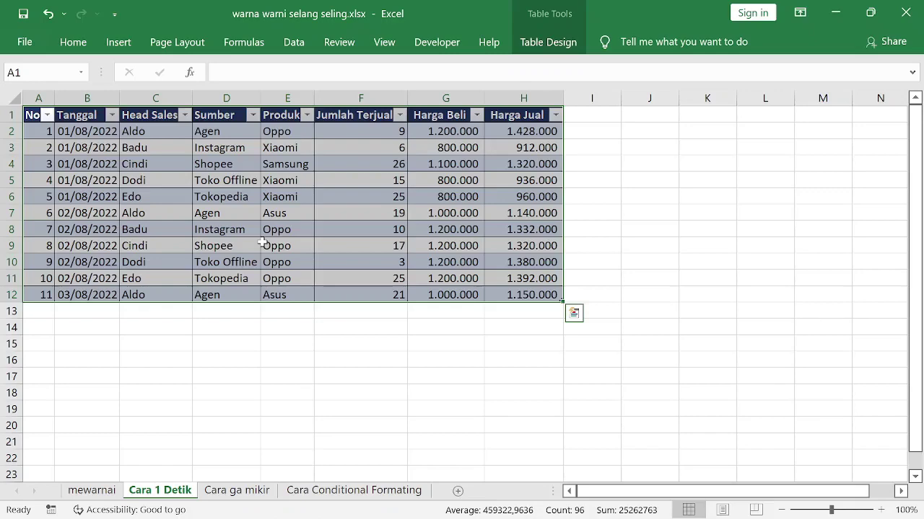
Rename the "Cara ga mikir" sheet as "Cara manual ga mikir"
{"action": "left_click", "coordinate": [234, 495]}
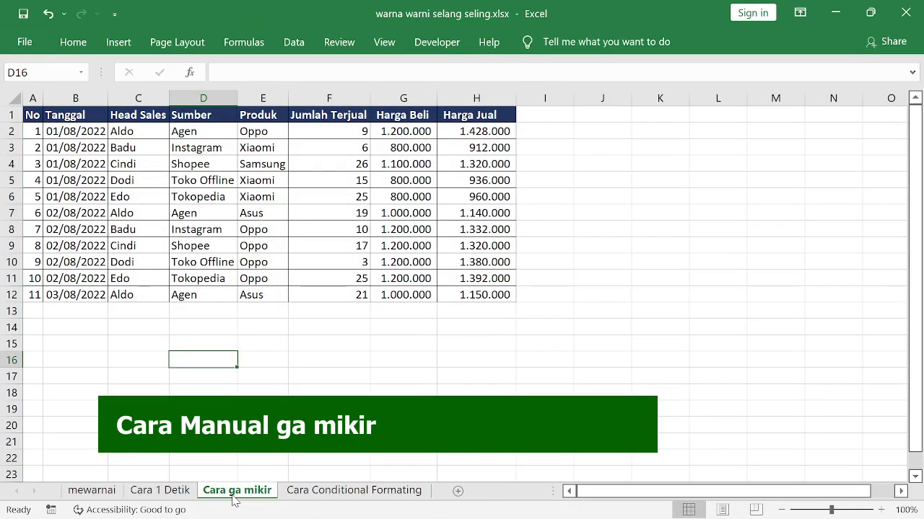
{"action": "double_click", "coordinate": [234, 493]}
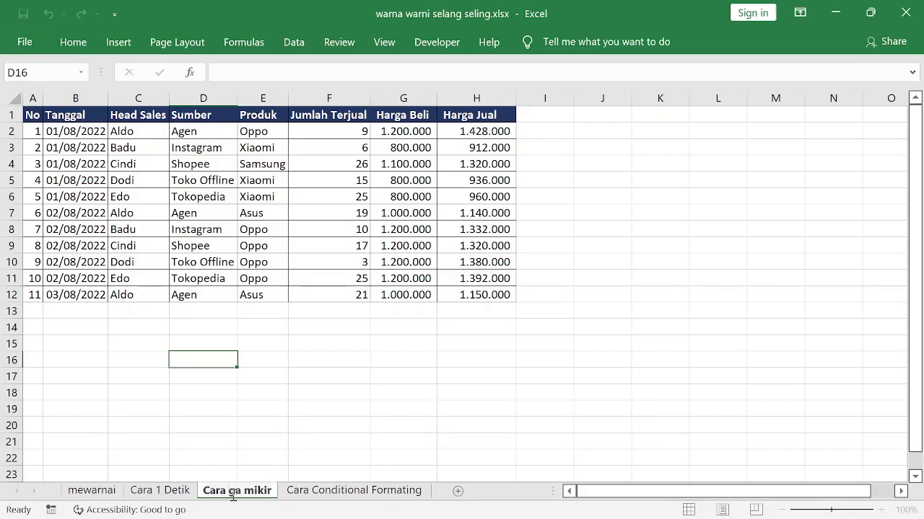
{"action": "type", "text": "manual"}
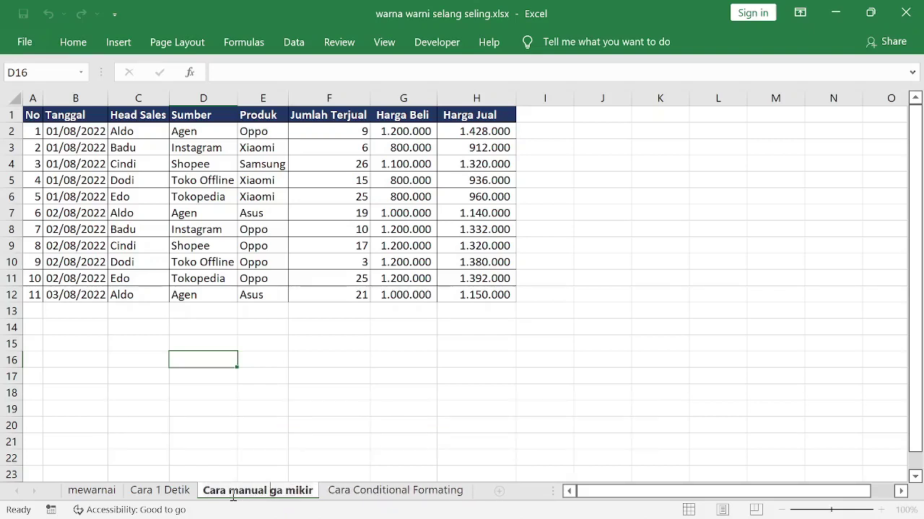
{"action": "left_click", "coordinate": [83, 200]}
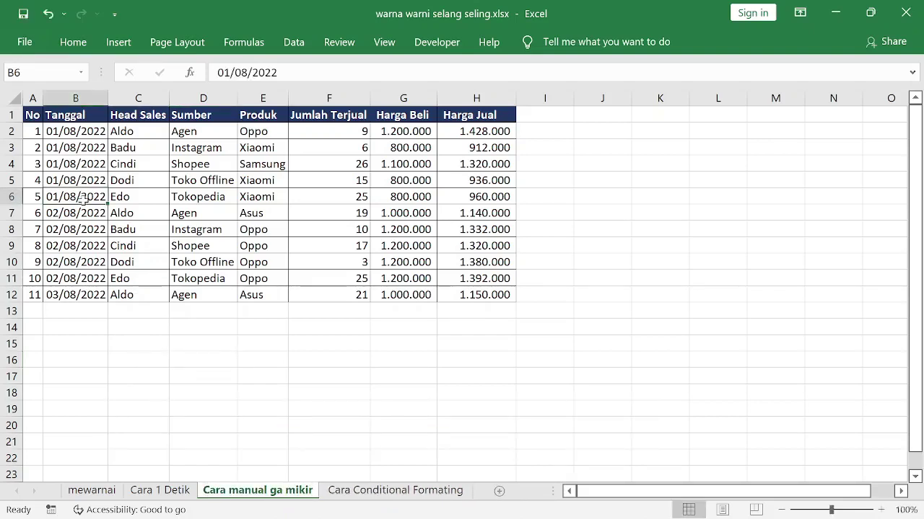
Insert a blank column before the No column
{"action": "left_click", "coordinate": [34, 98]}
{"action": "right_click", "coordinate": [37, 101]}
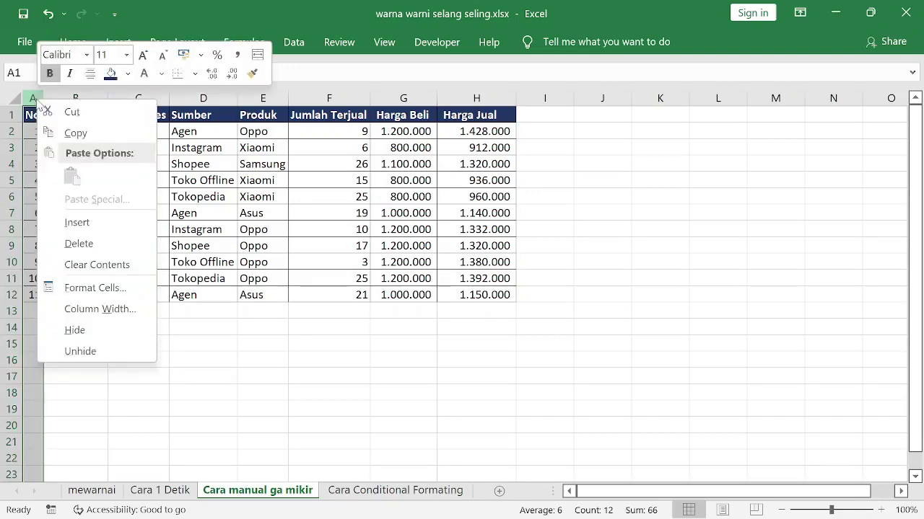
{"action": "left_click", "coordinate": [33, 97]}
{"action": "right_click", "coordinate": [33, 97]}
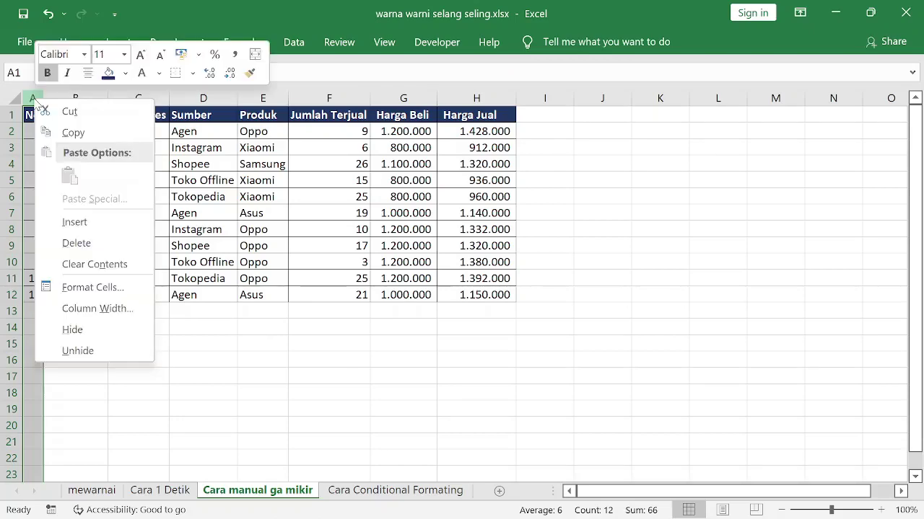
{"action": "left_click", "coordinate": [87, 221]}
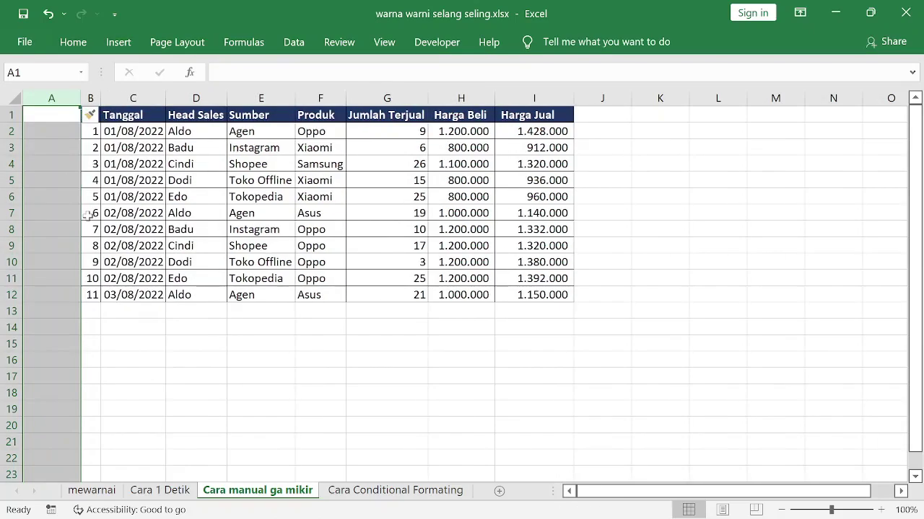
Enter a in A2 and b in A3, and fill the alternating pattern down to A12
{"action": "key", "text": "Return"}
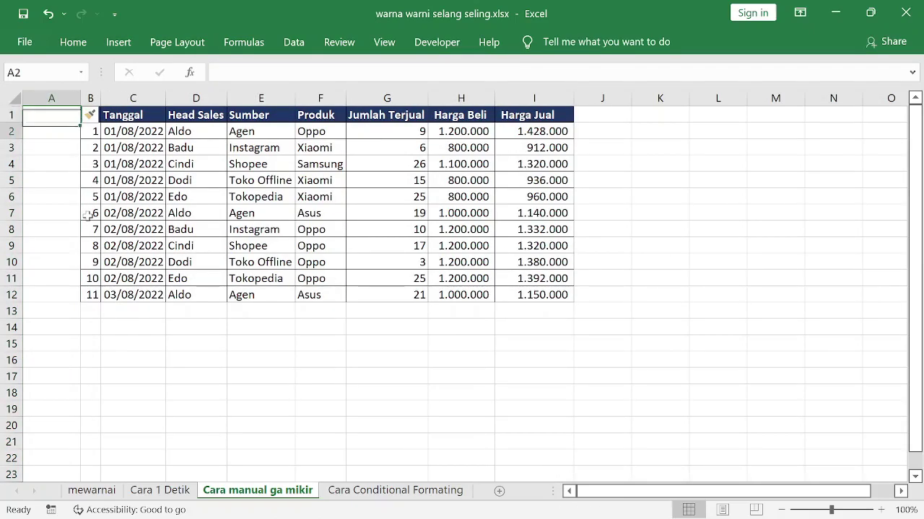
{"action": "type", "text": "a"}
{"action": "key", "text": "Return"}
{"action": "type", "text": "b"}
{"action": "key", "text": "Return"}
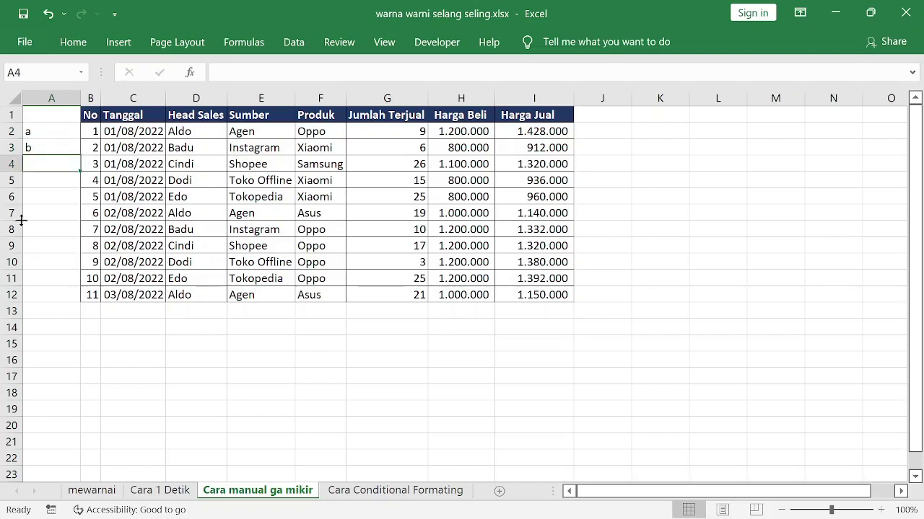
{"action": "left_click_drag", "start_coordinate": [44, 132], "coordinate": [48, 145]}
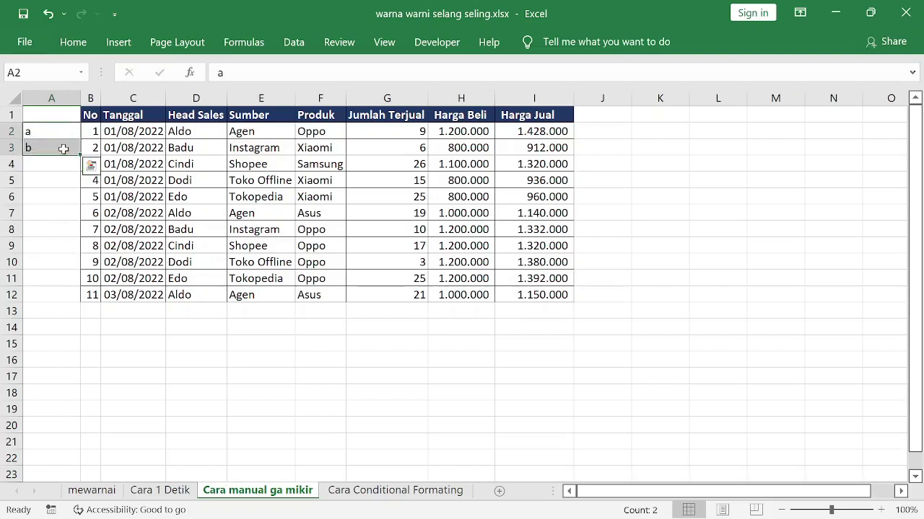
{"action": "double_click", "coordinate": [81, 155]}
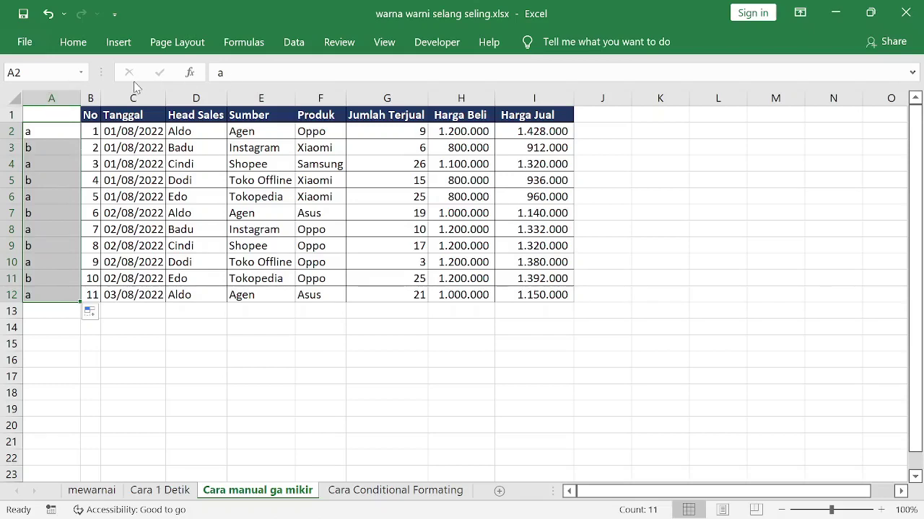
{"action": "left_click", "coordinate": [294, 43]}
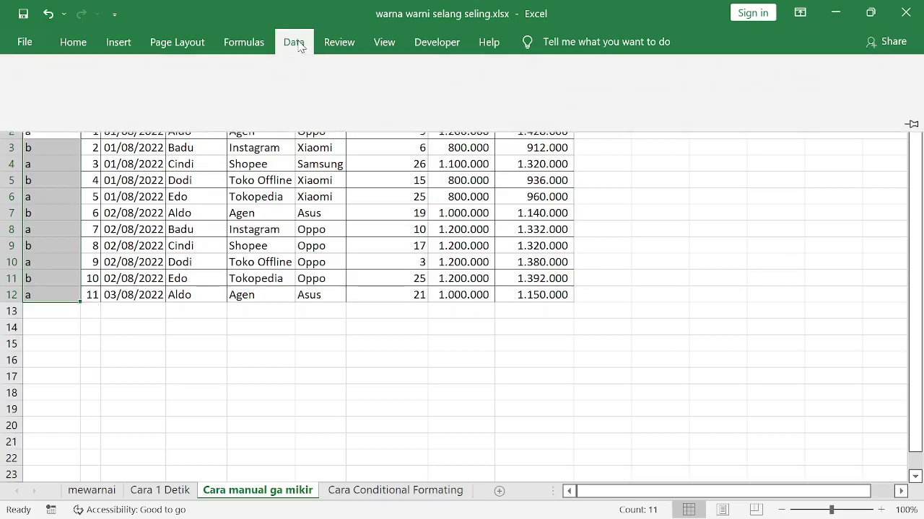
{"action": "left_click", "coordinate": [537, 92]}
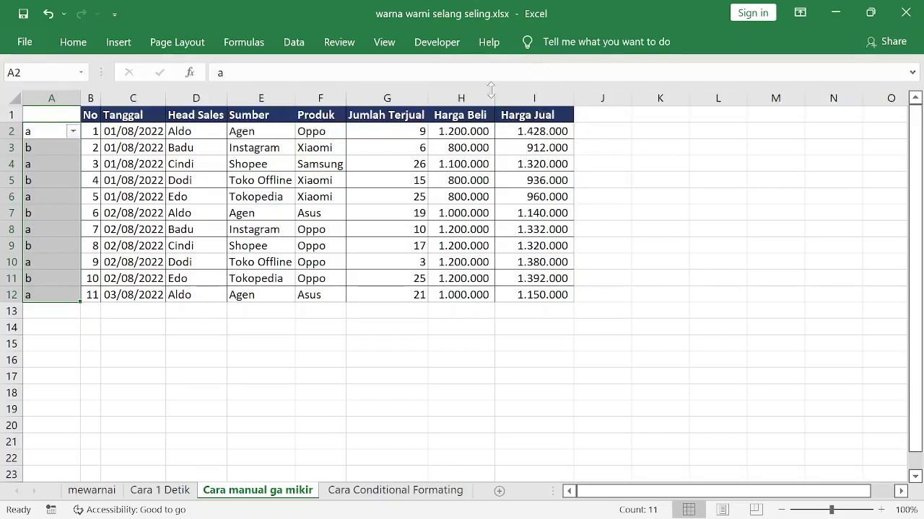
{"action": "key", "text": "ctrl+z"}
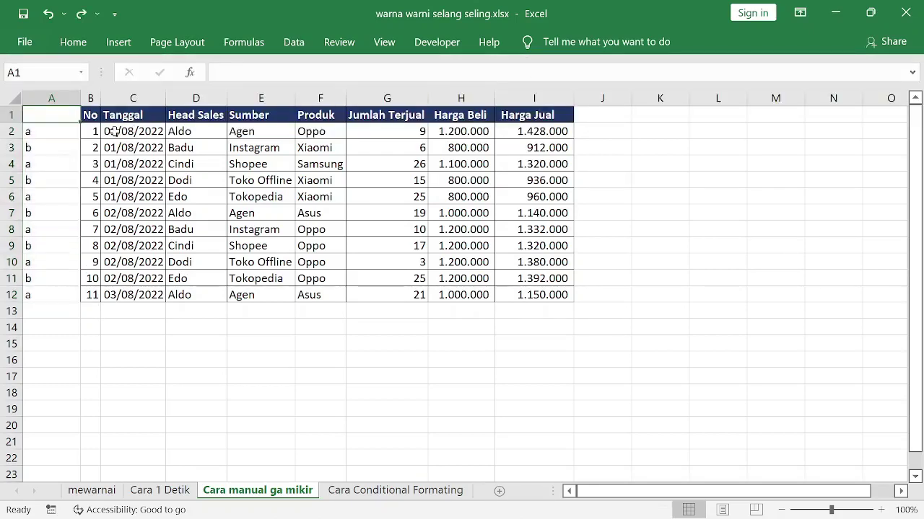
Add filters to the header row from A1 and filter column A to show only the b rows
{"action": "left_click", "coordinate": [294, 43]}
{"action": "left_click", "coordinate": [537, 93]}
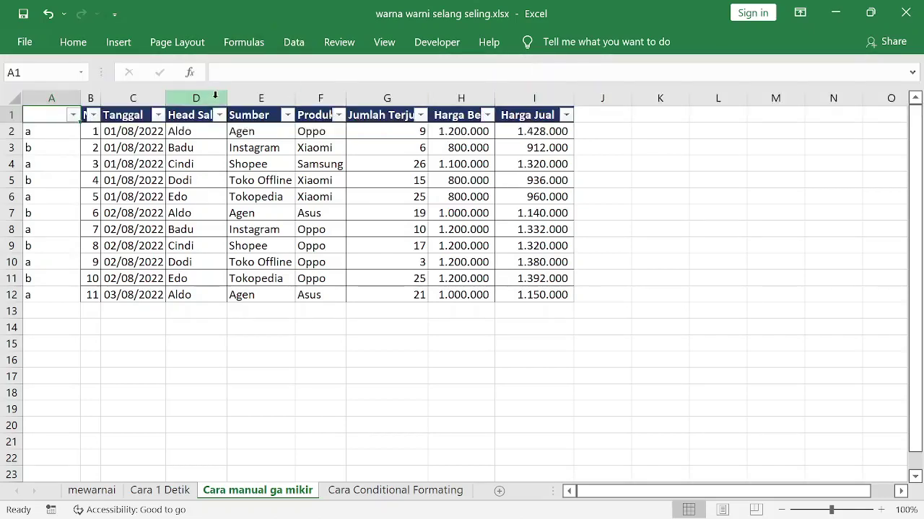
{"action": "left_click", "coordinate": [73, 115]}
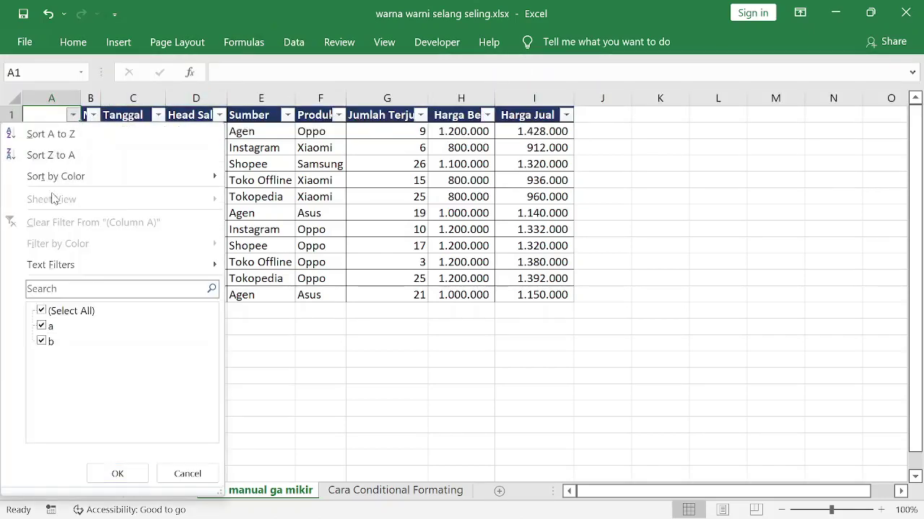
{"action": "left_click", "coordinate": [47, 314]}
{"action": "left_click", "coordinate": [45, 323]}
{"action": "left_click", "coordinate": [116, 473]}
Fill the visible b rows from column B to I with the lightest green theme colour
{"action": "key", "text": "Down"}
{"action": "key", "text": "Right"}
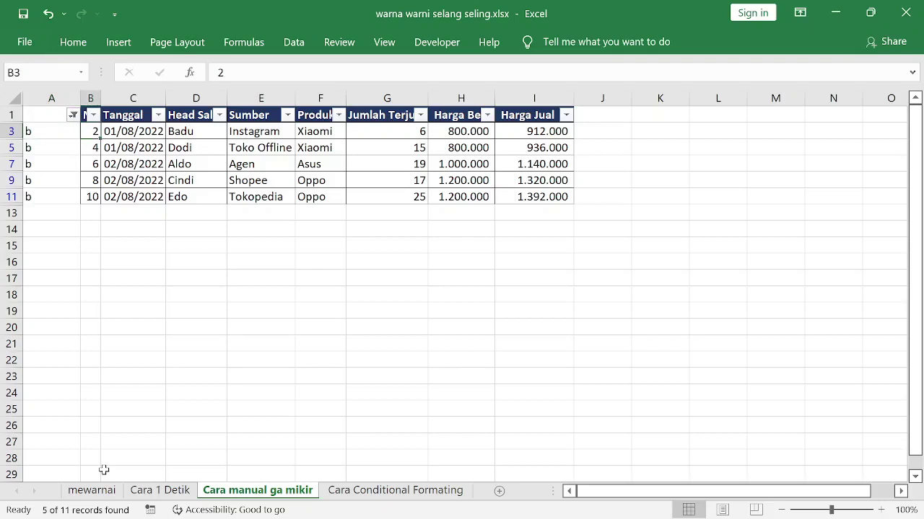
{"action": "key", "text": "ctrl+shift+Right"}
{"action": "key", "text": "ctrl+shift+Down"}
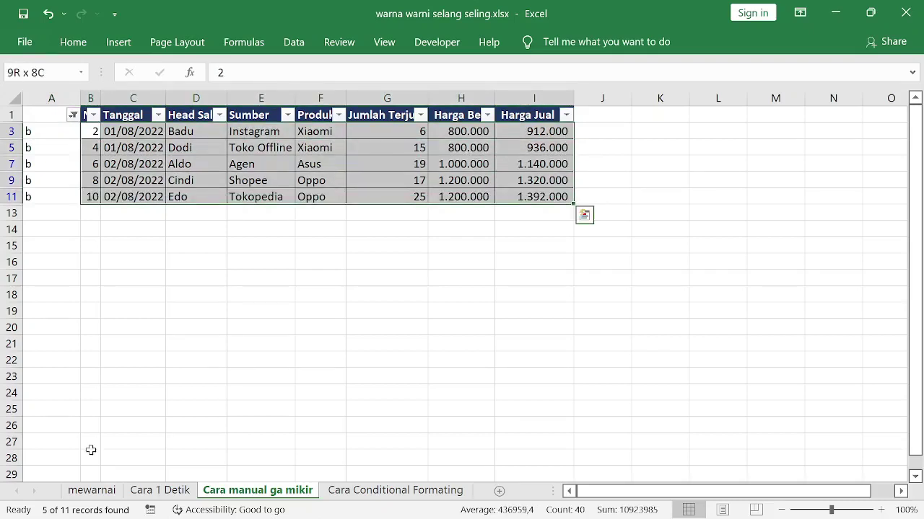
{"action": "left_click", "coordinate": [74, 54]}
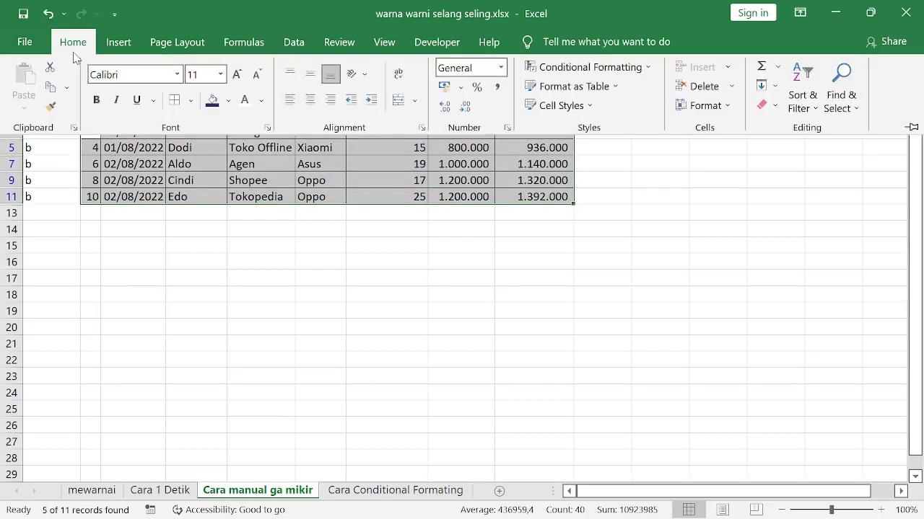
{"action": "left_click", "coordinate": [230, 101]}
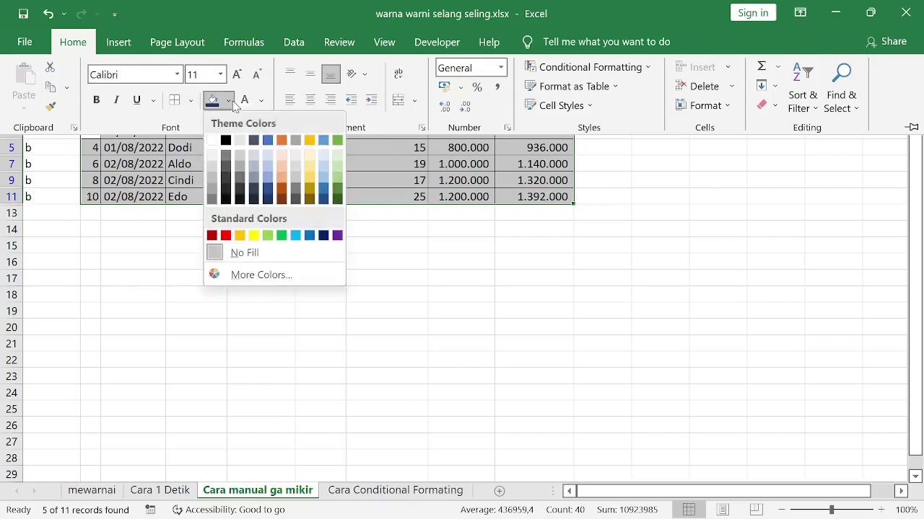
{"action": "left_click", "coordinate": [335, 153]}
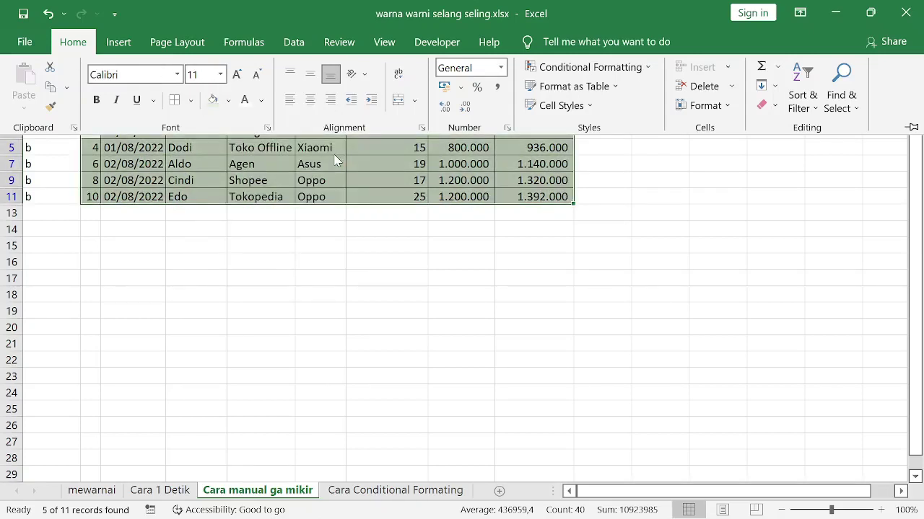
{"action": "left_click", "coordinate": [201, 186]}
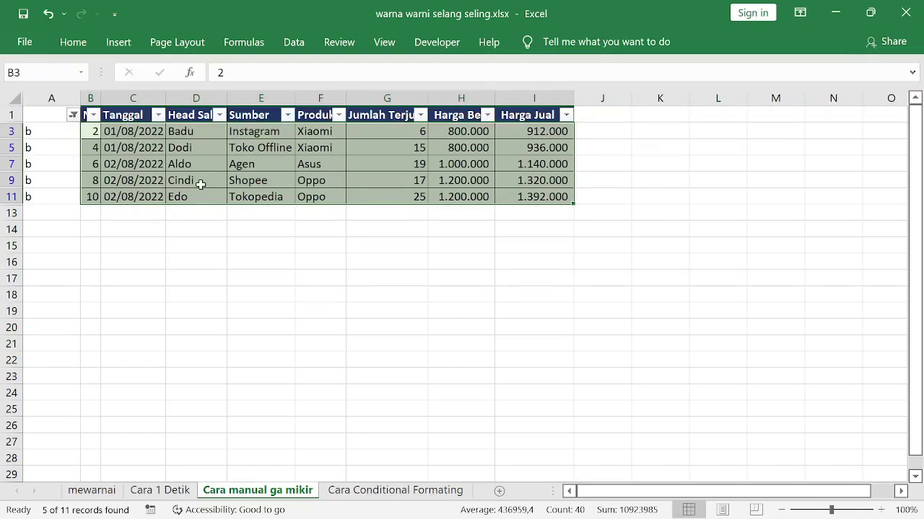
Delete helper column A containing the a and b markers
{"action": "left_click", "coordinate": [70, 94]}
{"action": "right_click", "coordinate": [70, 94]}
{"action": "key", "text": "d"}
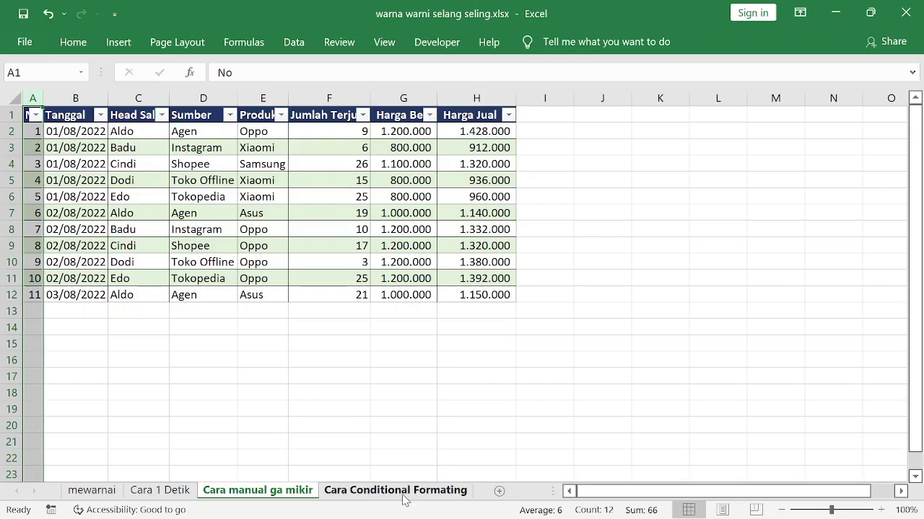
On the Cara Conditional Formating sheet, select the data range A2:H12 without the header row
{"action": "left_click", "coordinate": [380, 494]}
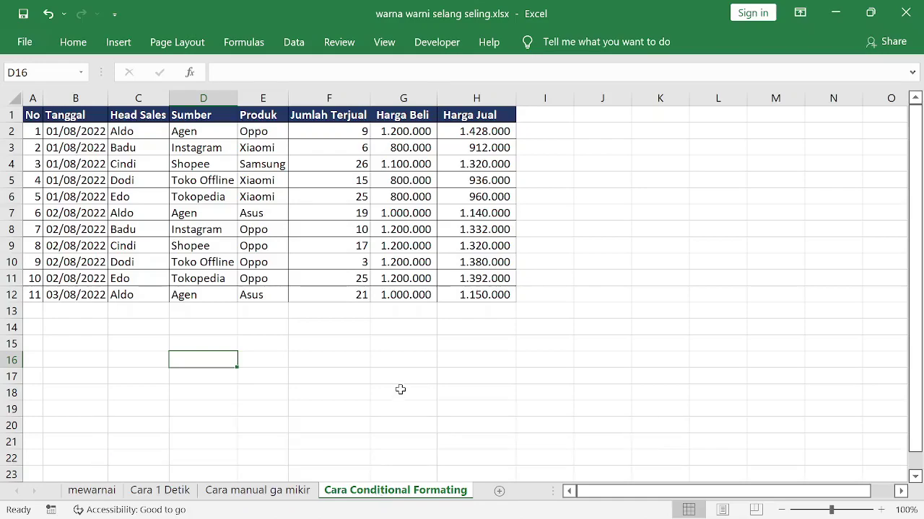
{"action": "left_click", "coordinate": [186, 180]}
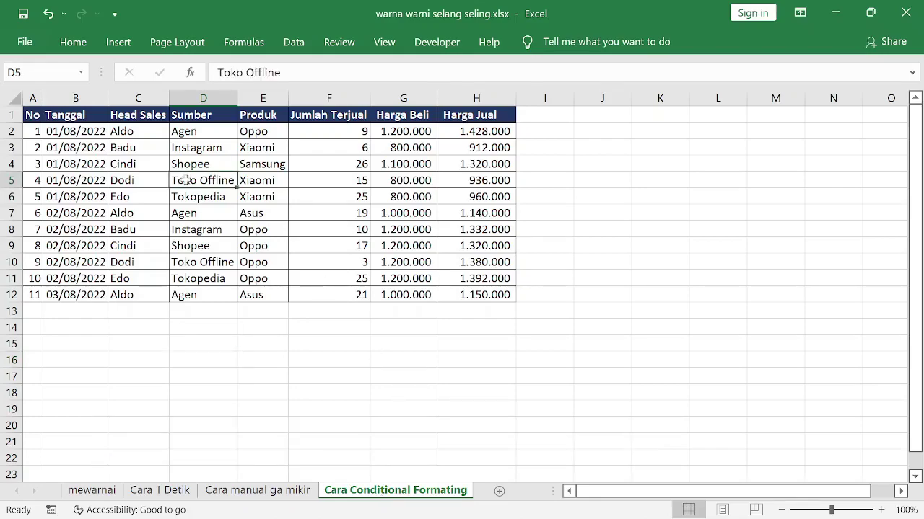
{"action": "scroll", "coordinate": [186, 180], "scroll_direction": "up", "scroll_amount": 8}
{"action": "scroll", "coordinate": [186, 181], "scroll_direction": "down", "scroll_amount": 5}
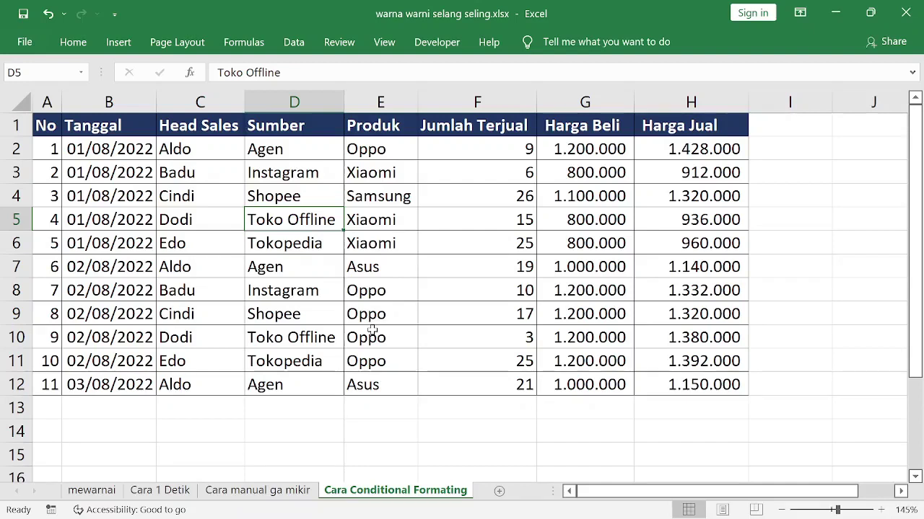
{"action": "left_click", "coordinate": [363, 228]}
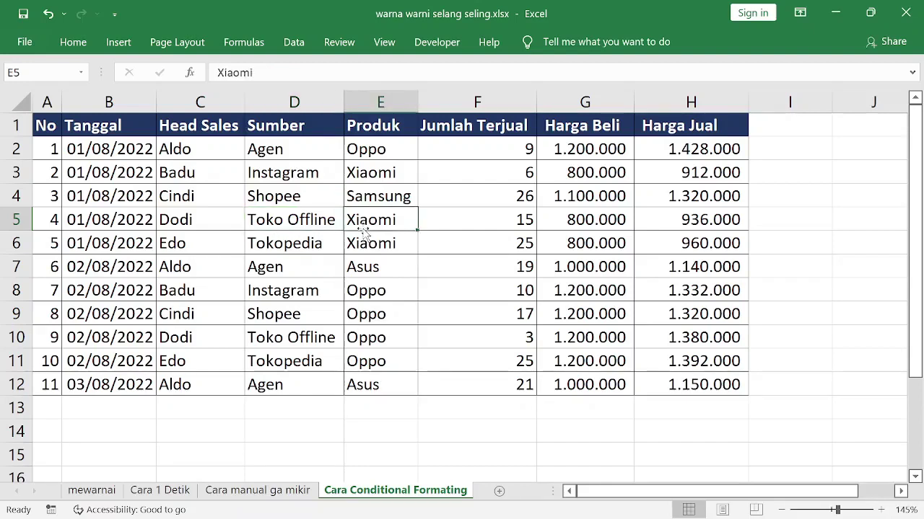
{"action": "key", "text": "ctrl+Left"}
{"action": "key", "text": "ctrl+Up"}
{"action": "key", "text": "Down"}
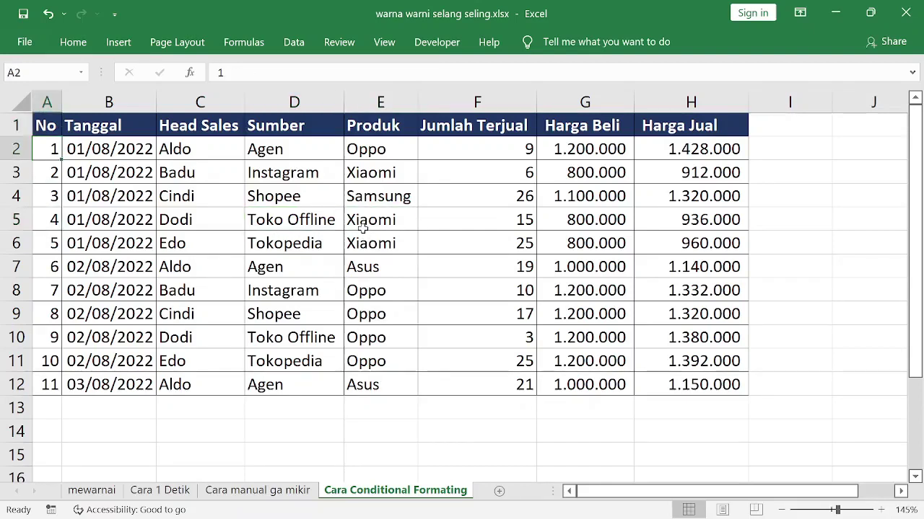
{"action": "key", "text": "ctrl+shift+Down"}
{"action": "key", "text": "ctrl+shift+Right"}
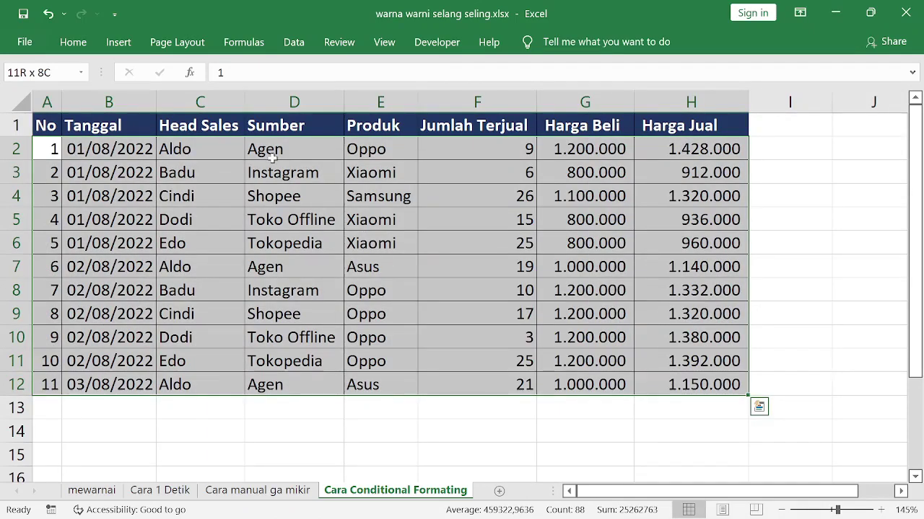
{"action": "left_click", "coordinate": [52, 147]}
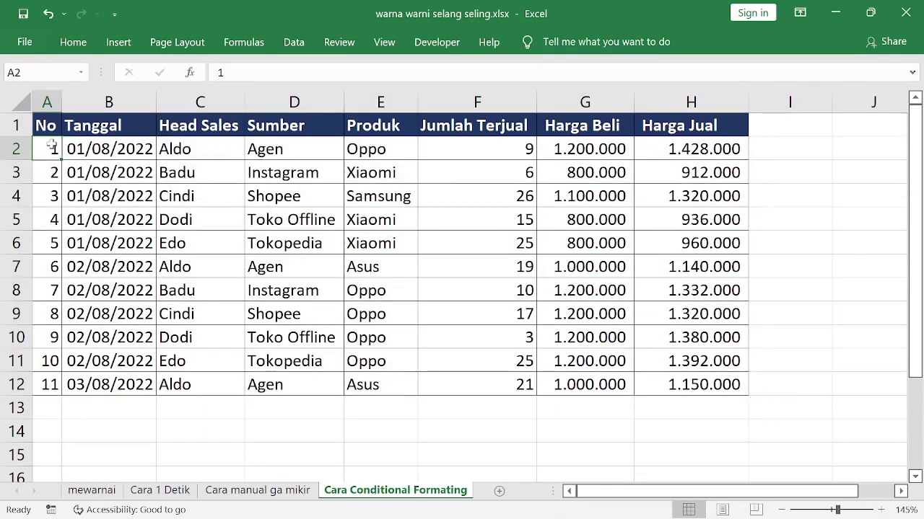
{"action": "key", "text": "ctrl+shift+Down"}
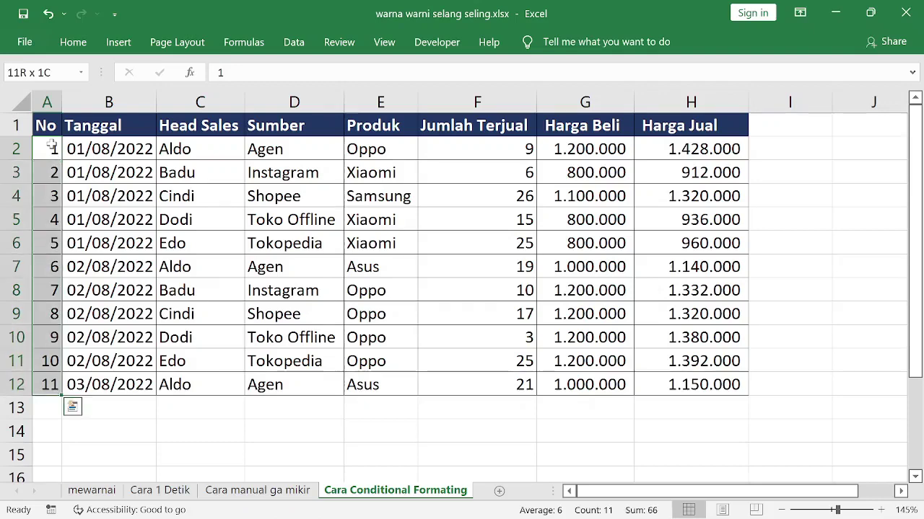
{"action": "key", "text": "ctrl+shift+Right"}
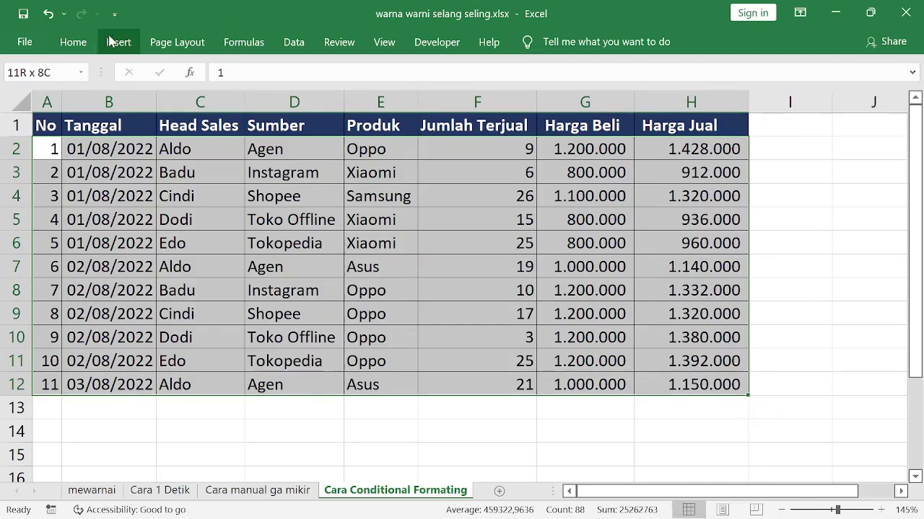
Create a formula-based conditional formatting rule for the selected data with the formula =mod(row();2)
{"action": "left_click", "coordinate": [73, 42]}
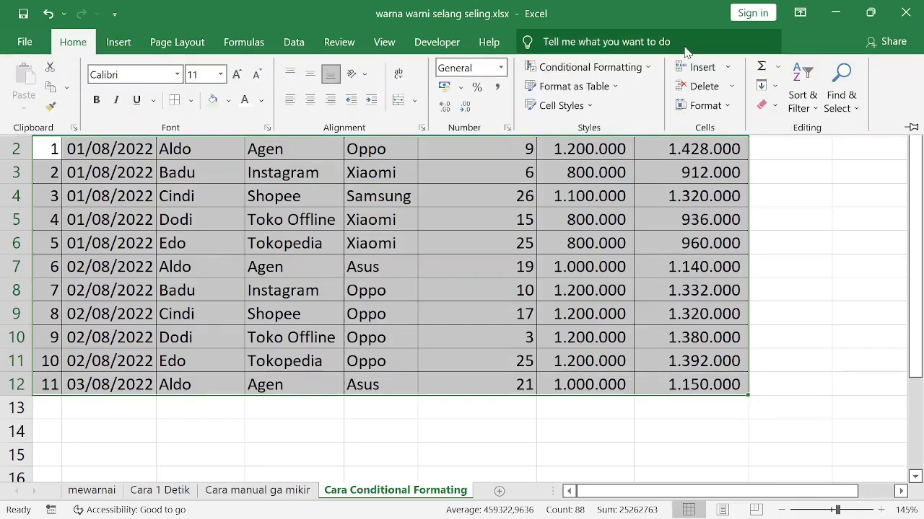
{"action": "left_click", "coordinate": [621, 72]}
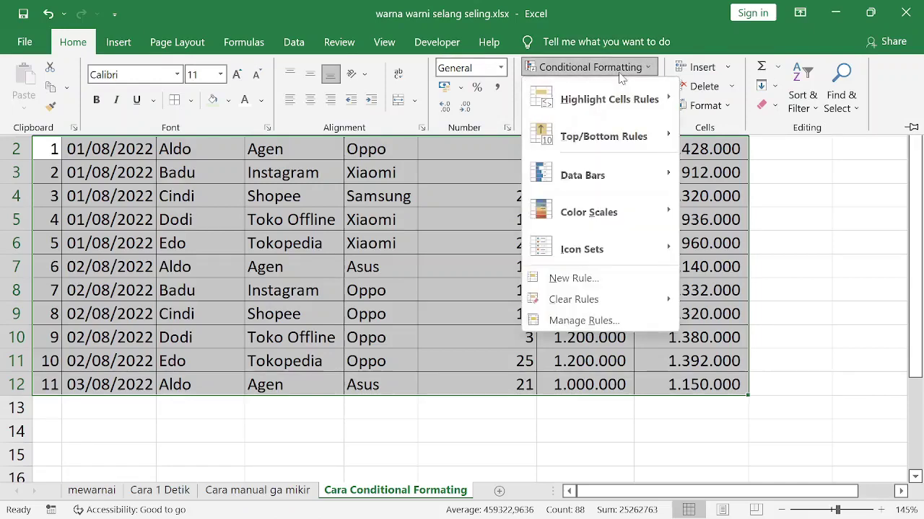
{"action": "left_click", "coordinate": [575, 278]}
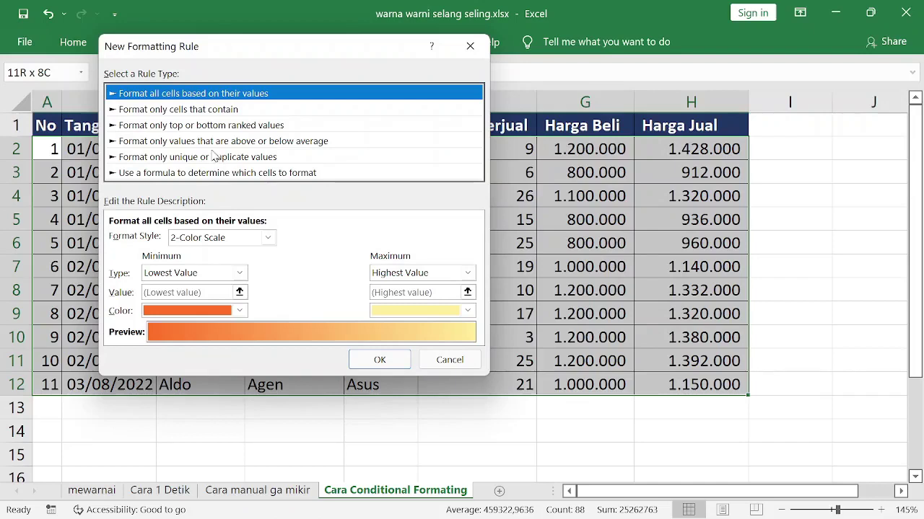
{"action": "left_click", "coordinate": [172, 174]}
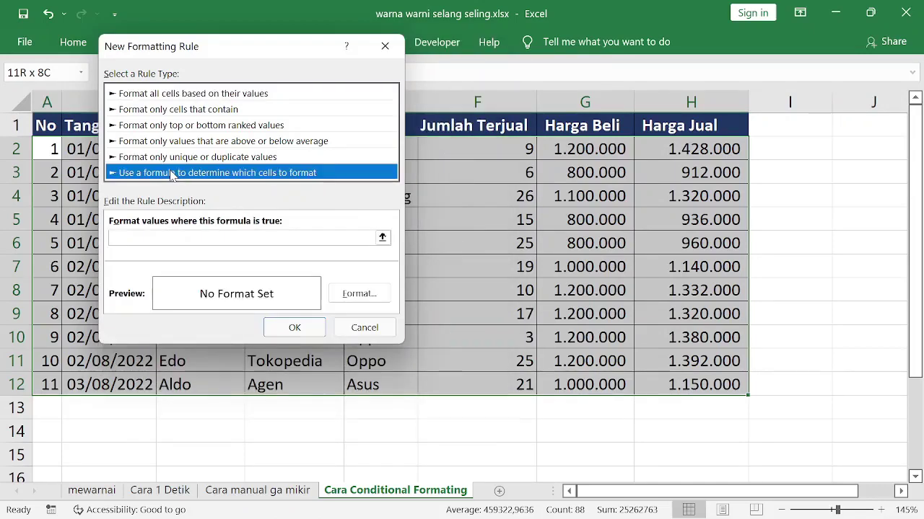
{"action": "left_click", "coordinate": [158, 239]}
{"action": "type", "text": "="}
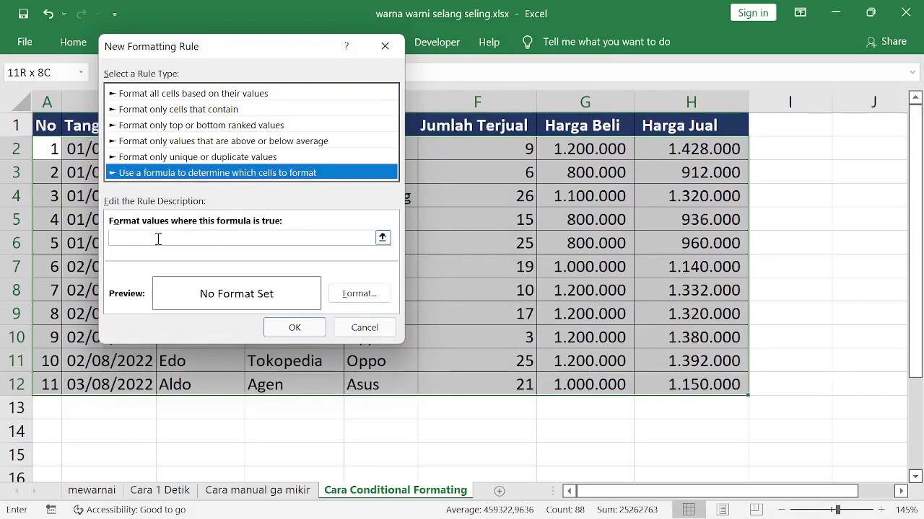
{"action": "type", "text": "mod("}
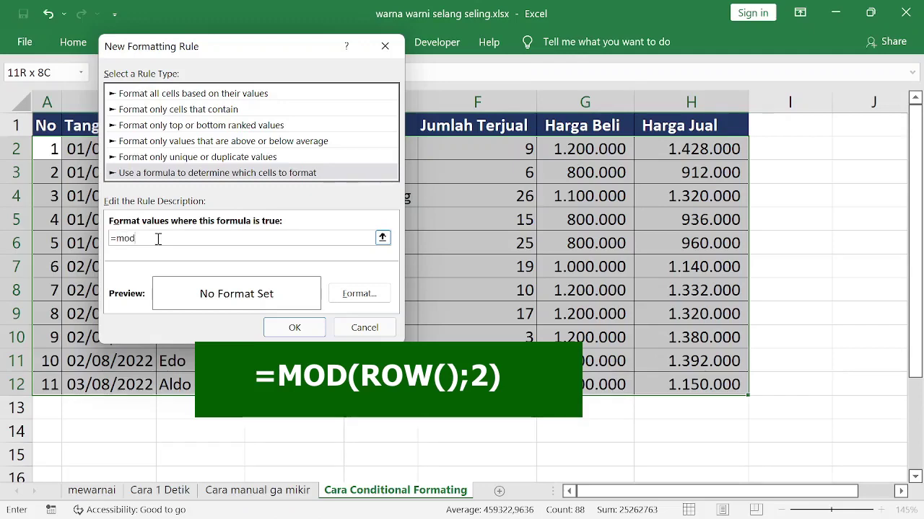
{"action": "type", "text": "w"}
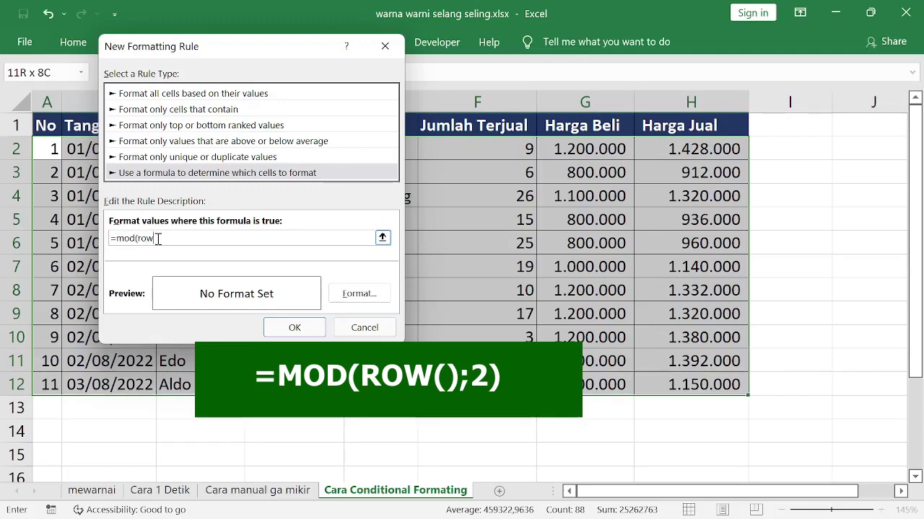
{"action": "type", "text": "();2)"}
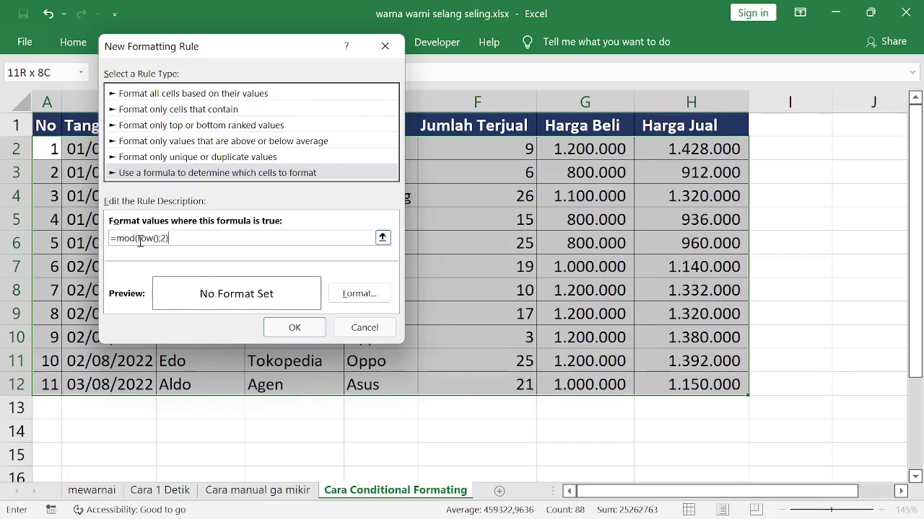
Give the rule the lightest green theme colour as fill and apply it to the data rows
{"action": "left_click", "coordinate": [355, 296]}
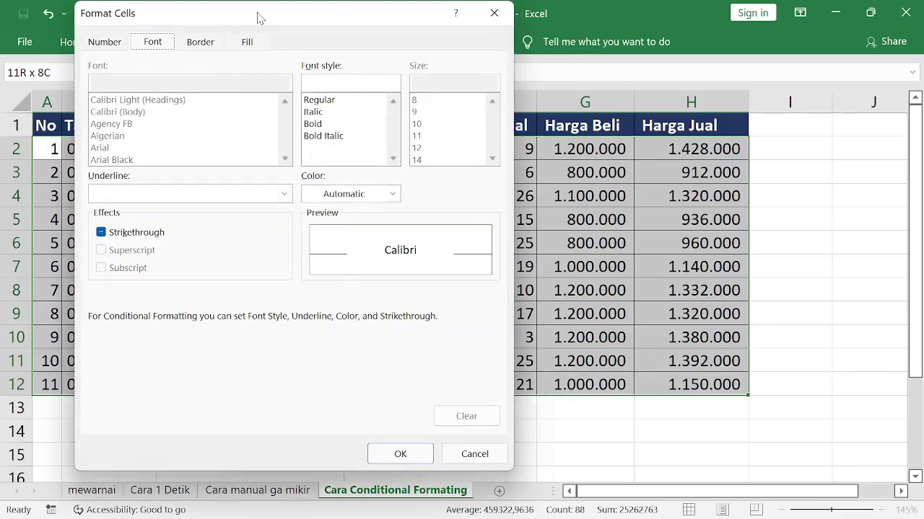
{"action": "left_click", "coordinate": [248, 43]}
{"action": "left_click", "coordinate": [241, 123]}
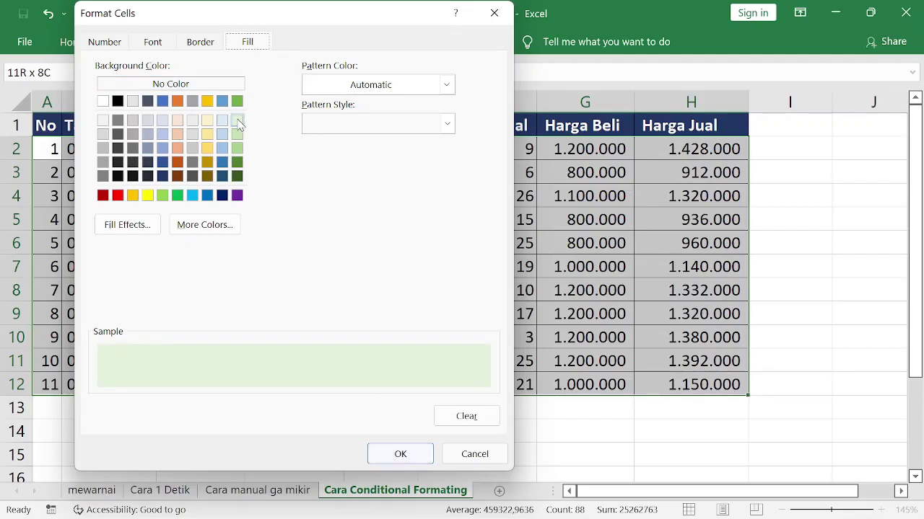
{"action": "left_click", "coordinate": [397, 456]}
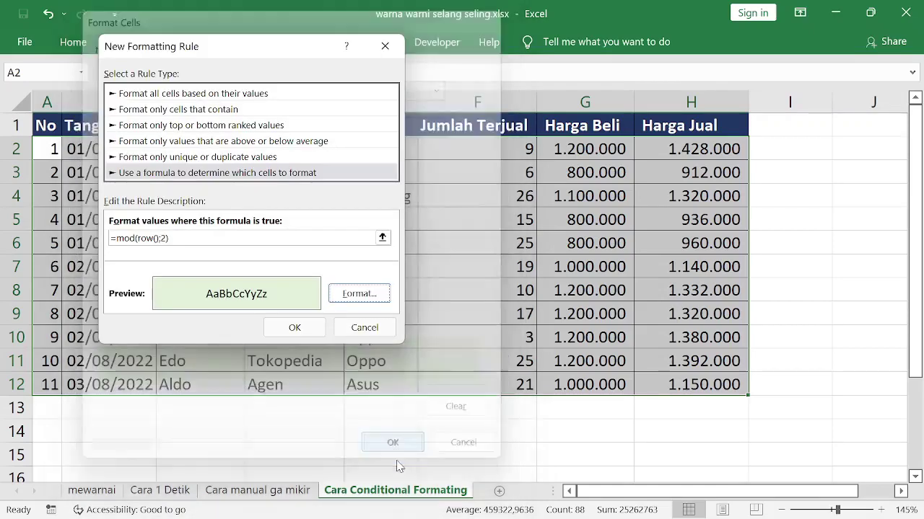
{"action": "left_click", "coordinate": [294, 328]}
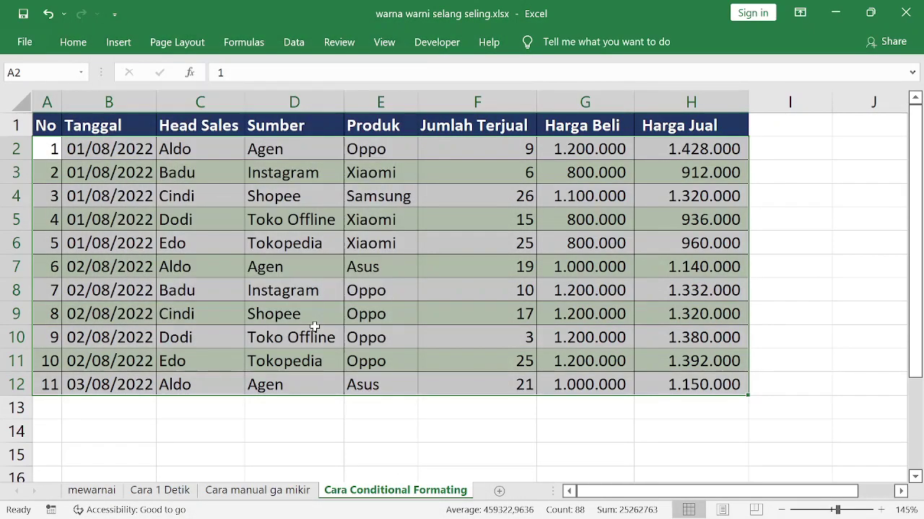
{"action": "left_click", "coordinate": [658, 244]}
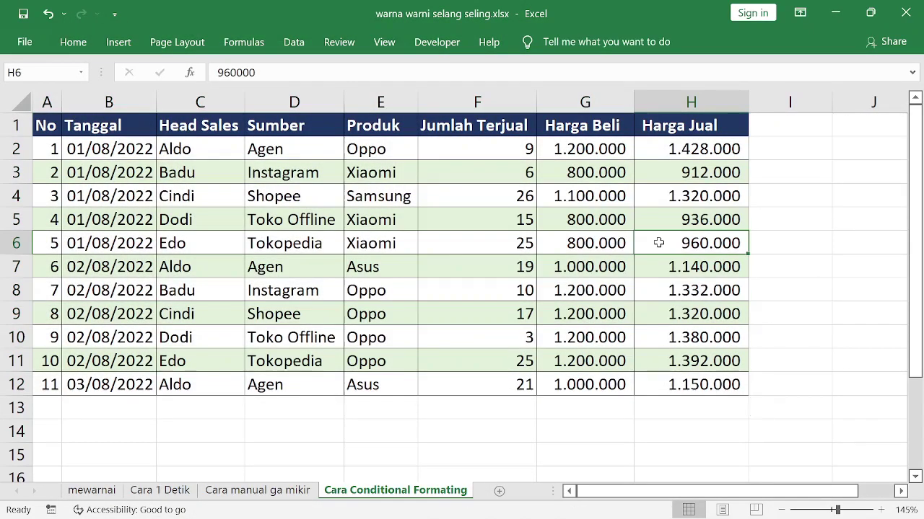
Compare the alternating row colours across the three method sheets and examine the whole table on Cara 1 Detik
{"action": "left_click", "coordinate": [157, 493]}
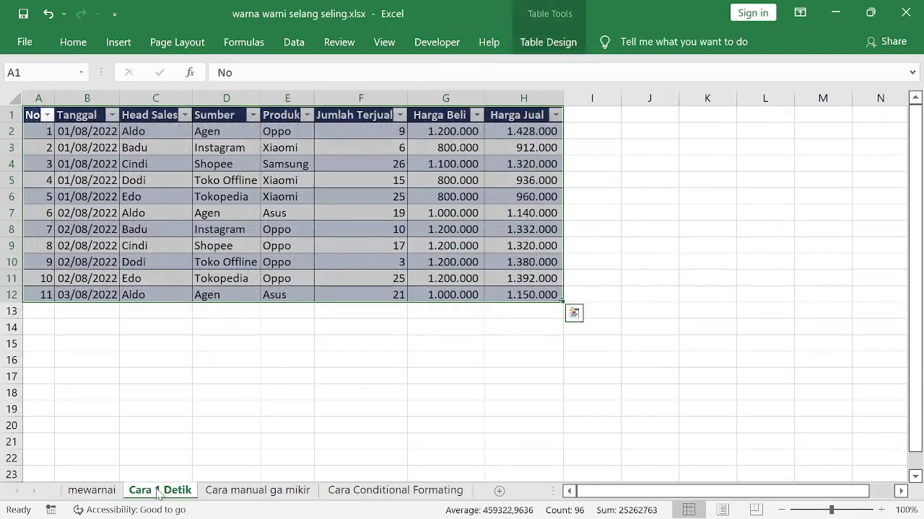
{"action": "left_click", "coordinate": [234, 491]}
{"action": "left_click", "coordinate": [401, 492]}
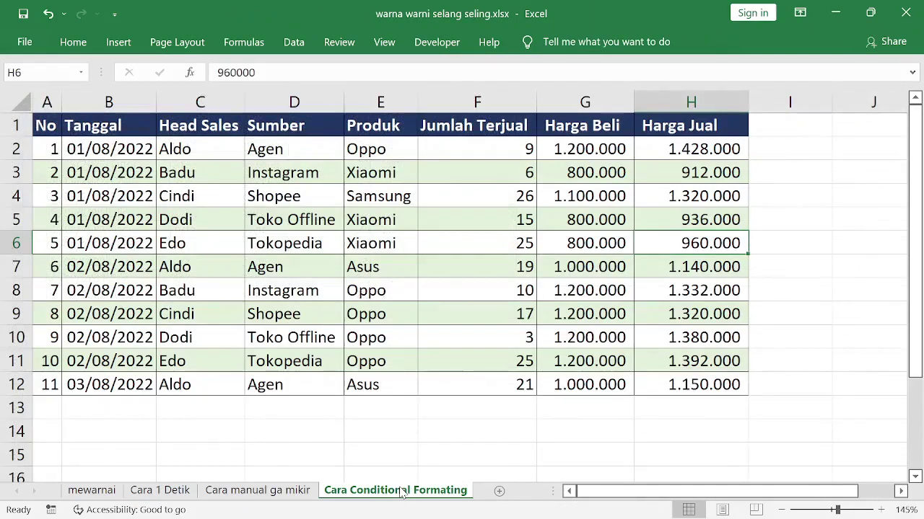
{"action": "left_click", "coordinate": [170, 492]}
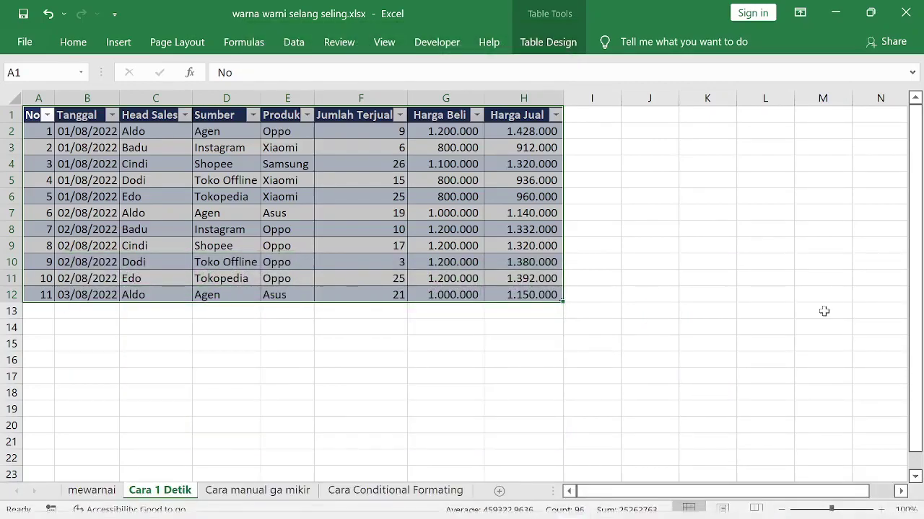
{"action": "left_click", "coordinate": [823, 311]}
{"action": "left_click", "coordinate": [882, 511]}
{"action": "left_click", "coordinate": [882, 511]}
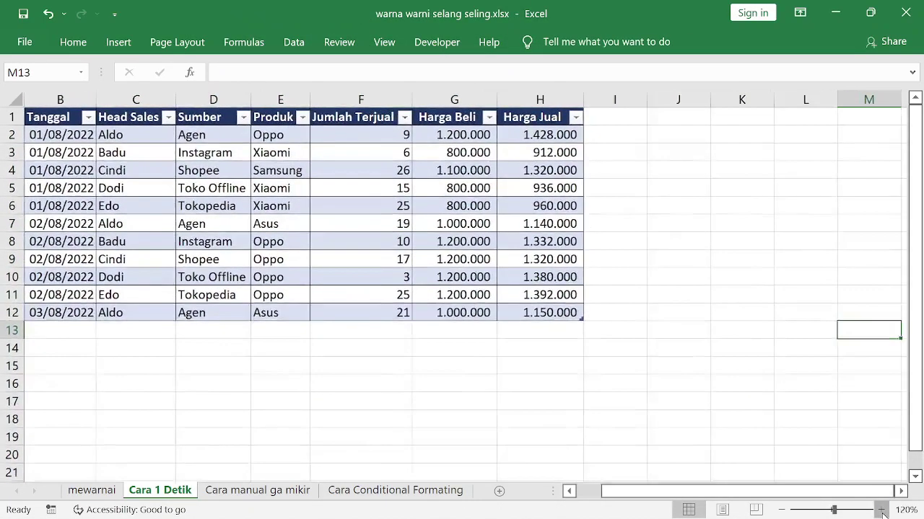
{"action": "left_click", "coordinate": [881, 511]}
{"action": "left_click", "coordinate": [882, 511]}
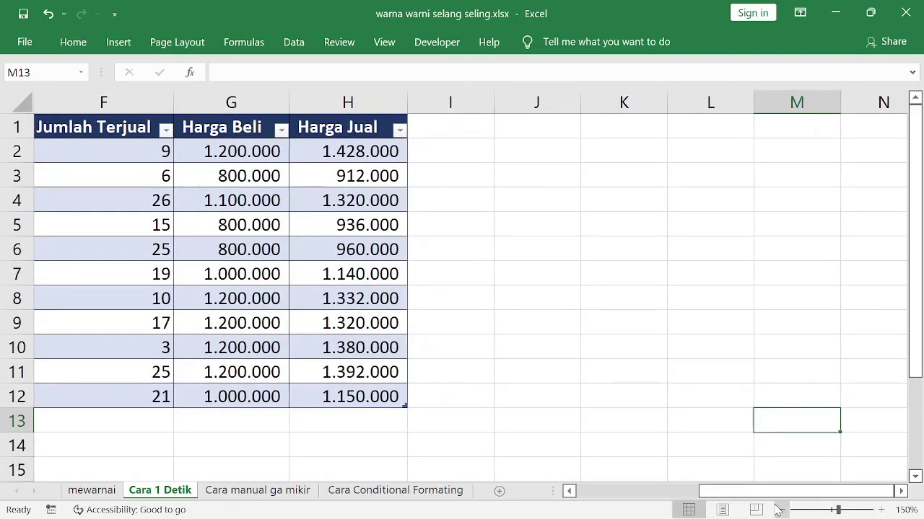
{"action": "left_click", "coordinate": [474, 346]}
{"action": "key", "text": "Left"}
{"action": "key", "text": "ctrl+Left"}
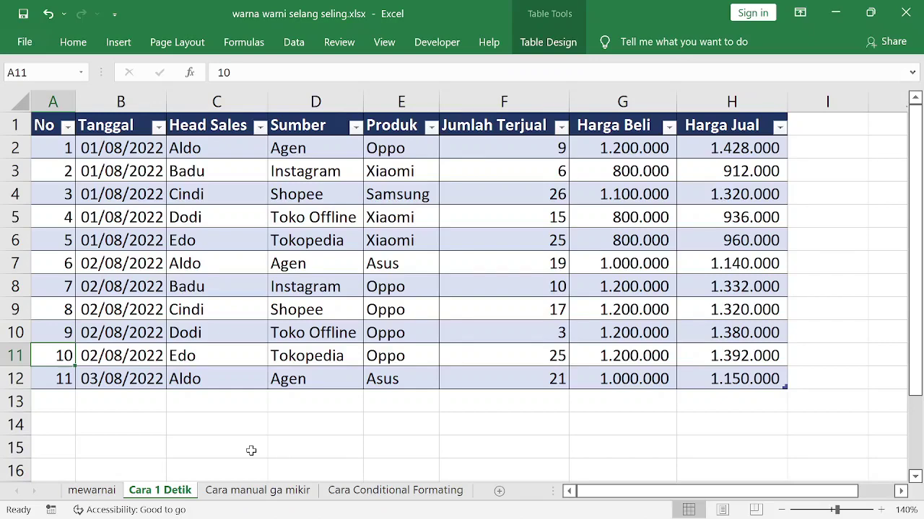
Restyle the table on Cara 1 Detik with the green banded style from the first row of Medium styles
{"action": "left_click", "coordinate": [160, 290]}
{"action": "left_click", "coordinate": [534, 43]}
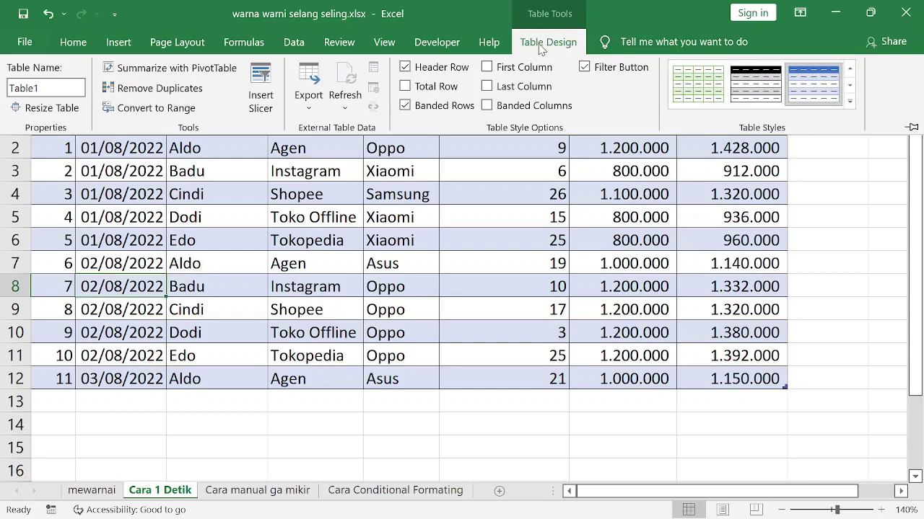
{"action": "left_click", "coordinate": [849, 101]}
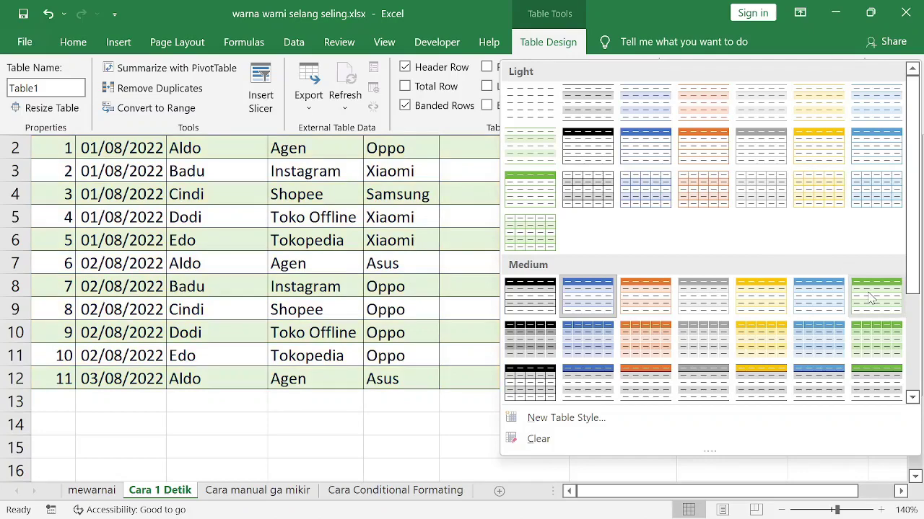
{"action": "left_click", "coordinate": [871, 298]}
{"action": "key", "text": "ctrl+F1"}
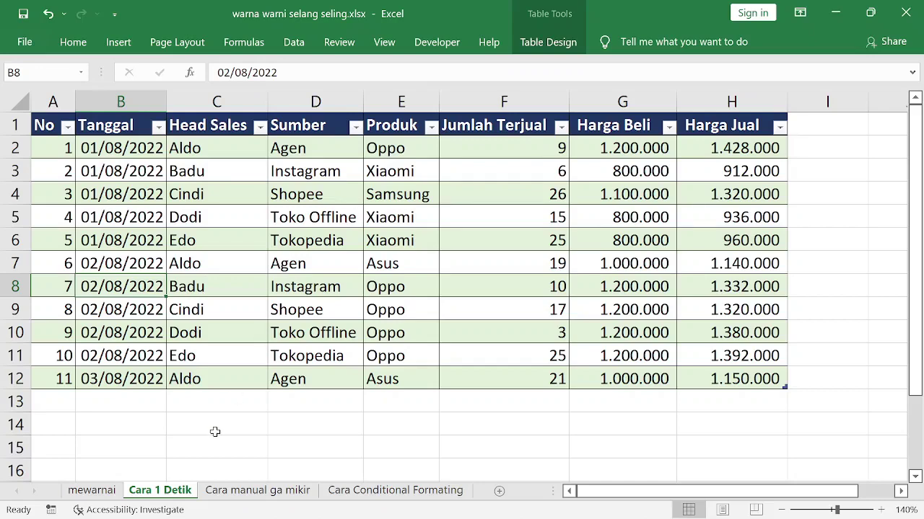
Filter the table on the Cara manual ga mikir sheet by the green cell colour in the Head Sales column
{"action": "left_click", "coordinate": [258, 491]}
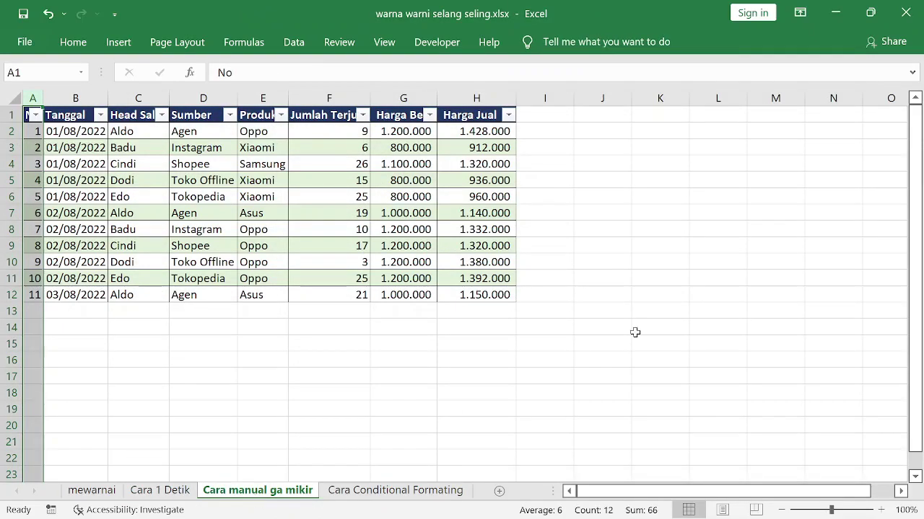
{"action": "left_click", "coordinate": [883, 511]}
{"action": "left_click", "coordinate": [883, 511]}
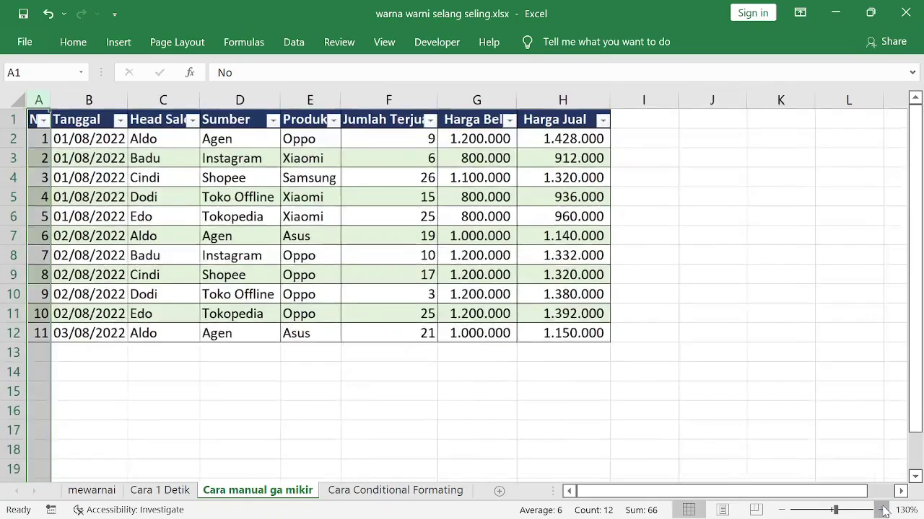
{"action": "left_click", "coordinate": [883, 511]}
{"action": "left_click", "coordinate": [883, 511]}
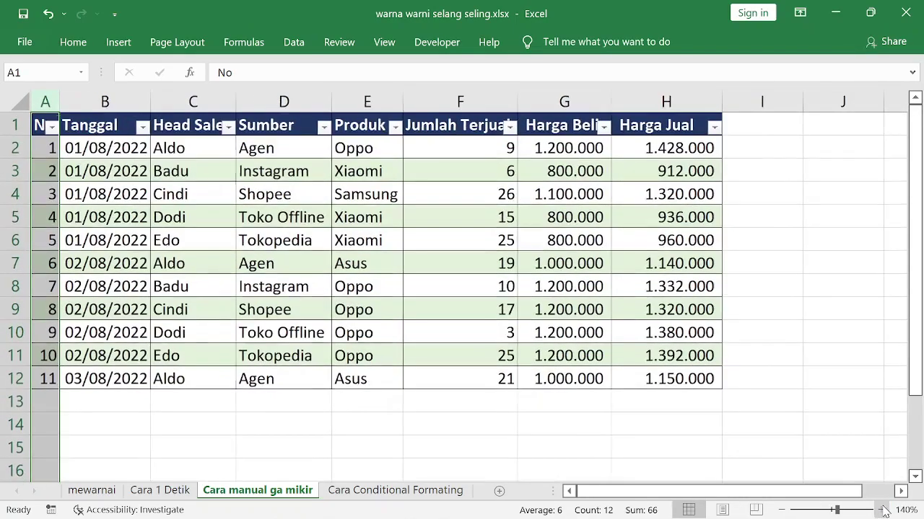
{"action": "left_click", "coordinate": [179, 119]}
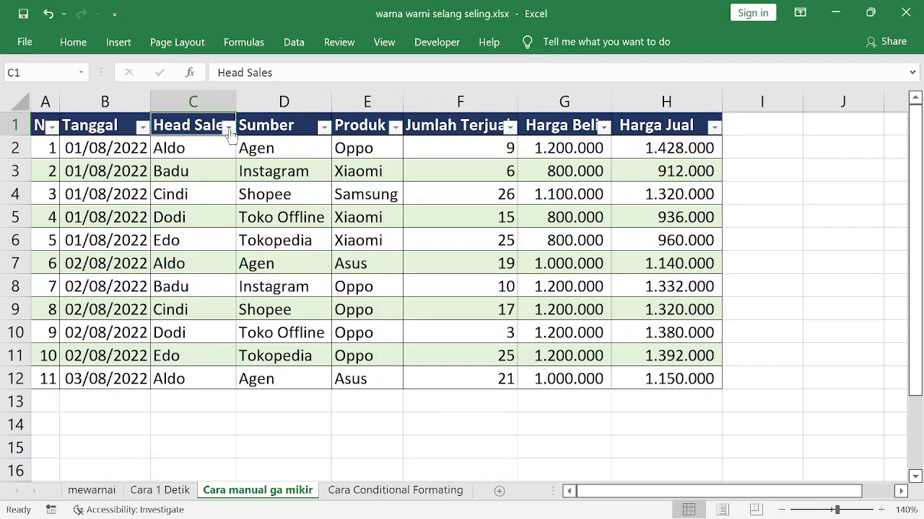
{"action": "left_click", "coordinate": [228, 129]}
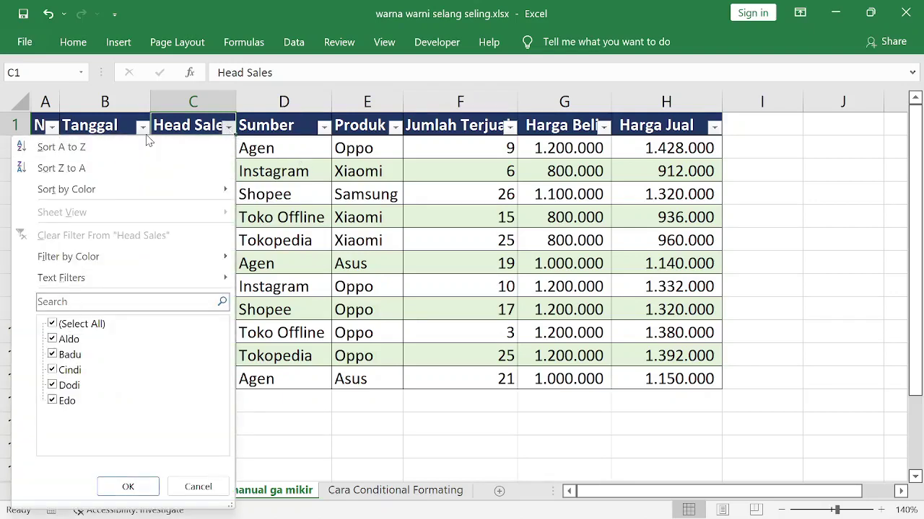
{"action": "mouse_move", "coordinate": [104, 265]}
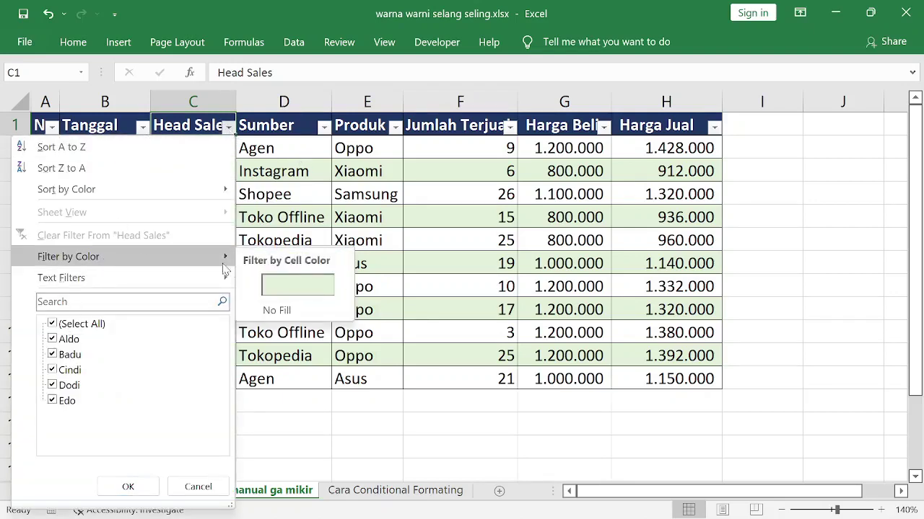
{"action": "left_click", "coordinate": [265, 283]}
Fill all the filtered data rows, columns No to Harga Jual, with a light blue theme colour
{"action": "left_click", "coordinate": [36, 173]}
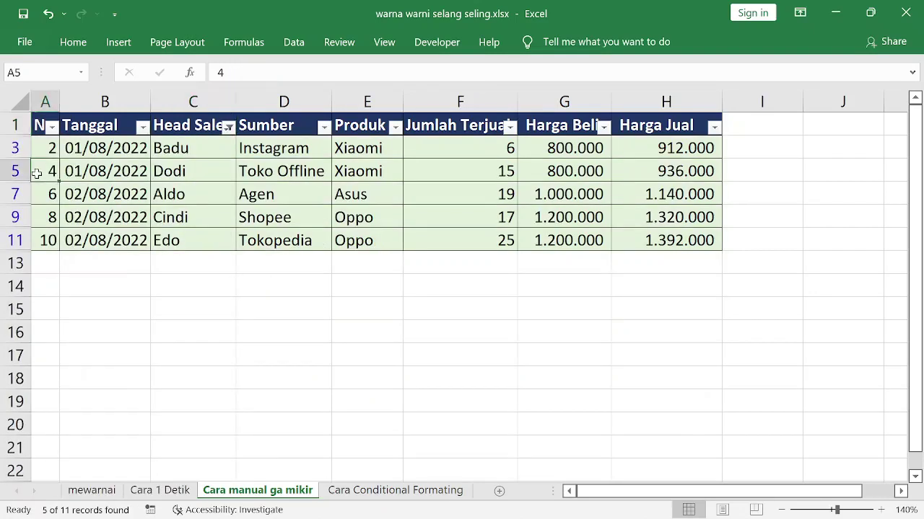
{"action": "key", "text": "Up"}
{"action": "key", "text": "ctrl+shift+End"}
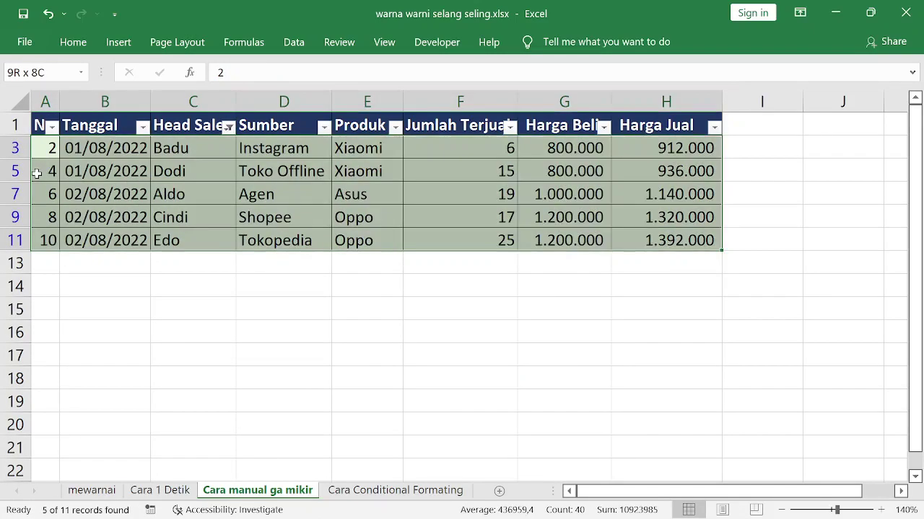
{"action": "left_click", "coordinate": [72, 41]}
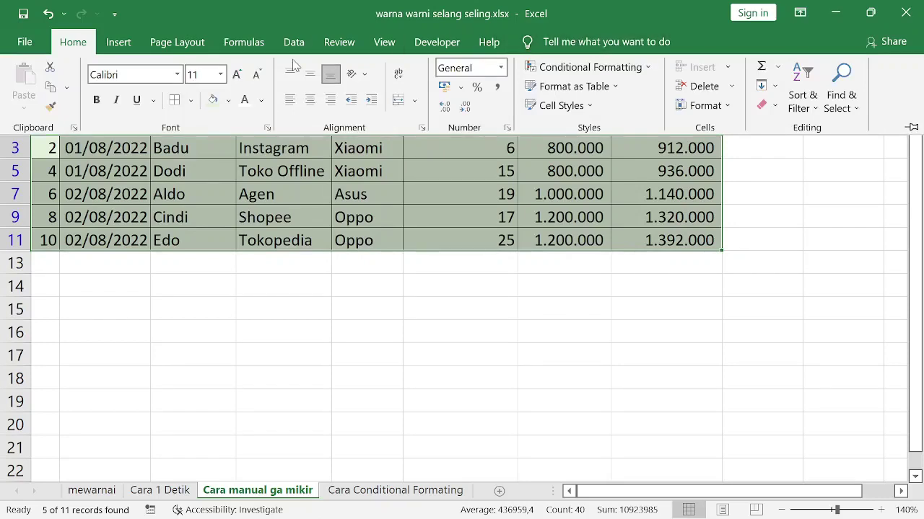
{"action": "left_click", "coordinate": [230, 100]}
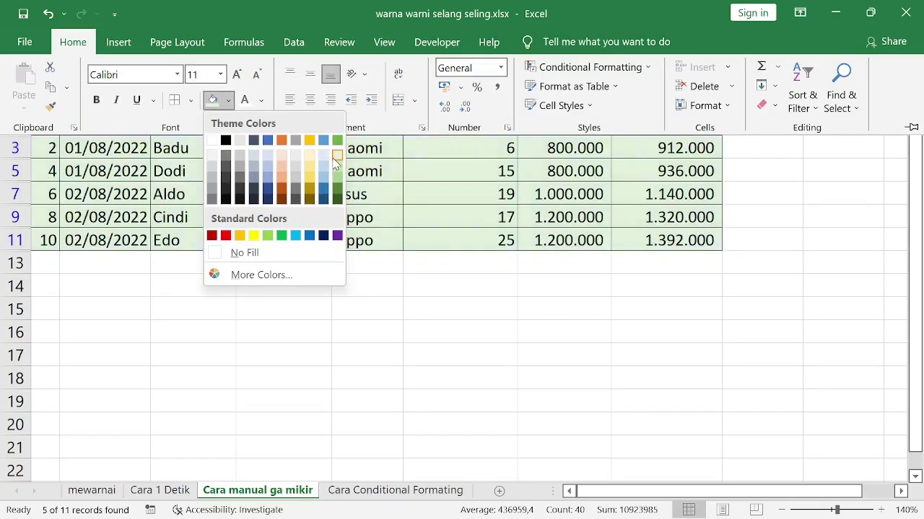
{"action": "left_click", "coordinate": [323, 171]}
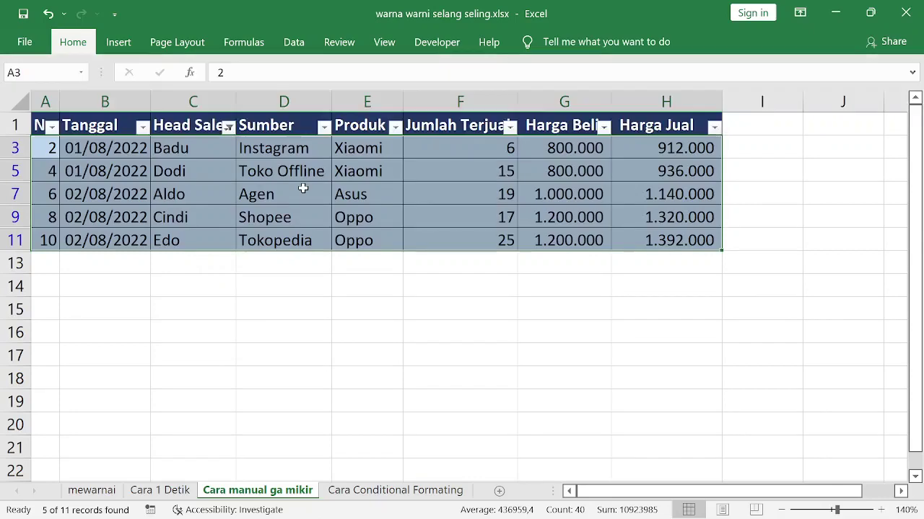
Clear the filter from the Head Sales column to show all data rows
{"action": "left_click", "coordinate": [228, 126]}
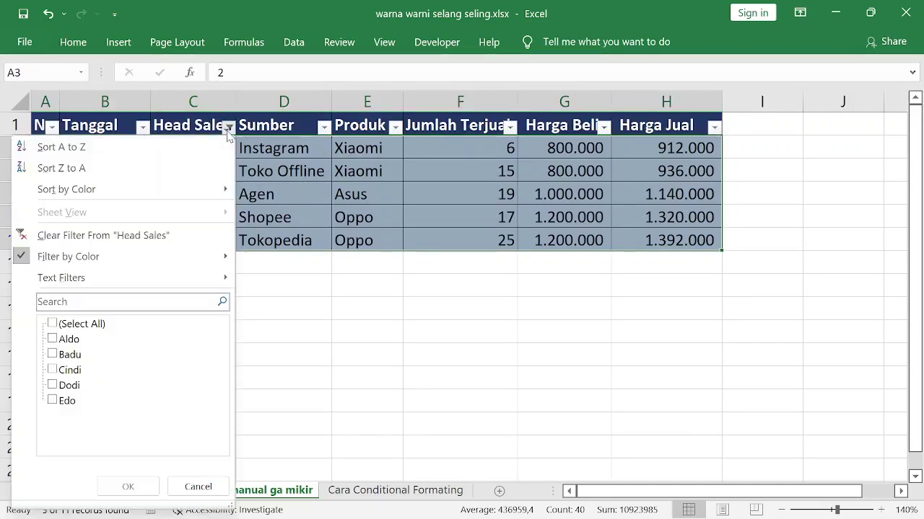
{"action": "left_click", "coordinate": [112, 242]}
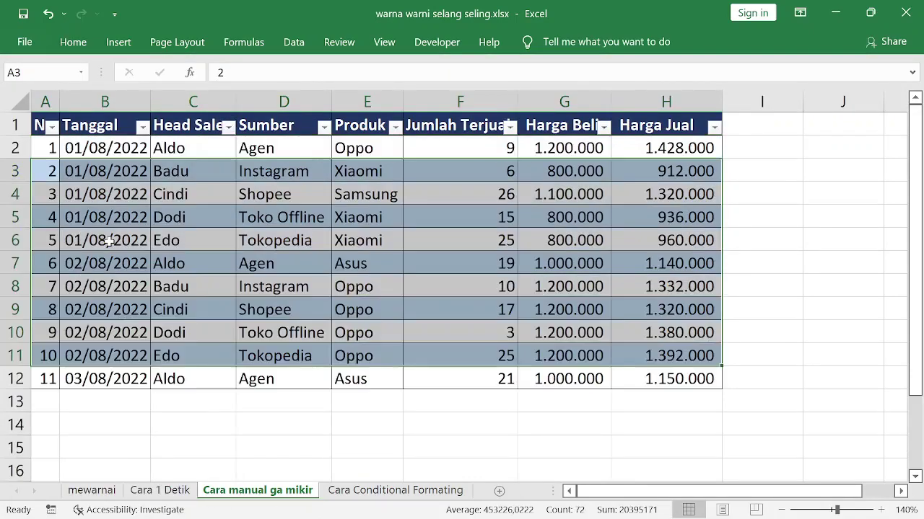
{"action": "left_click", "coordinate": [190, 240]}
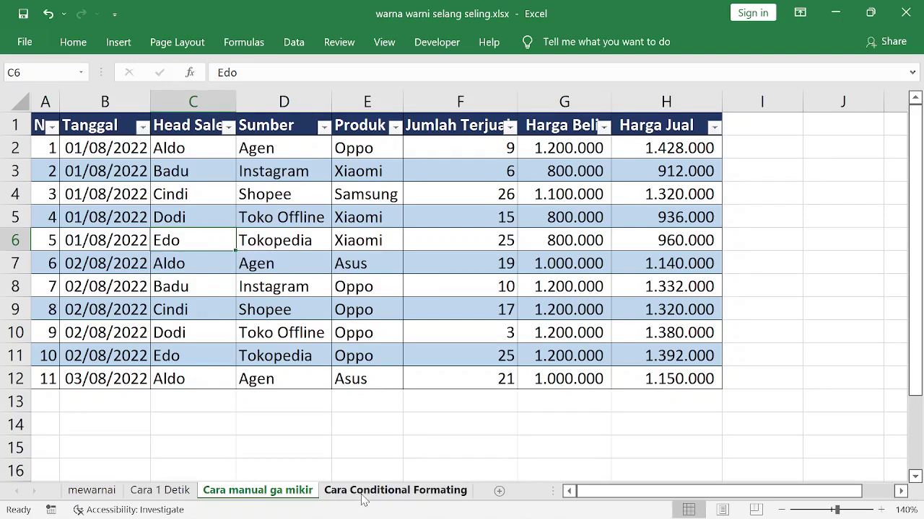
Open the =MOD(ROW();2) conditional formatting rule on the Cara Conditional Formating sheet for editing
{"action": "left_click", "coordinate": [396, 490]}
{"action": "left_click", "coordinate": [578, 273]}
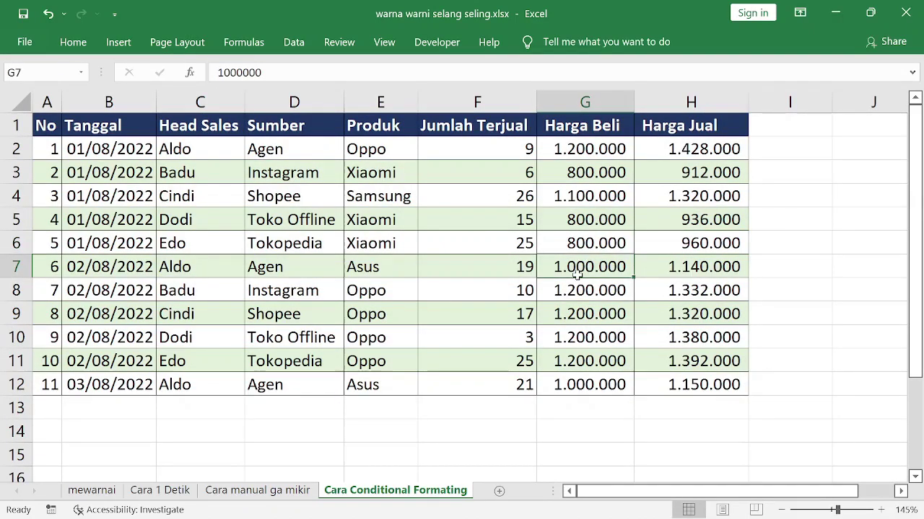
{"action": "left_click", "coordinate": [72, 42]}
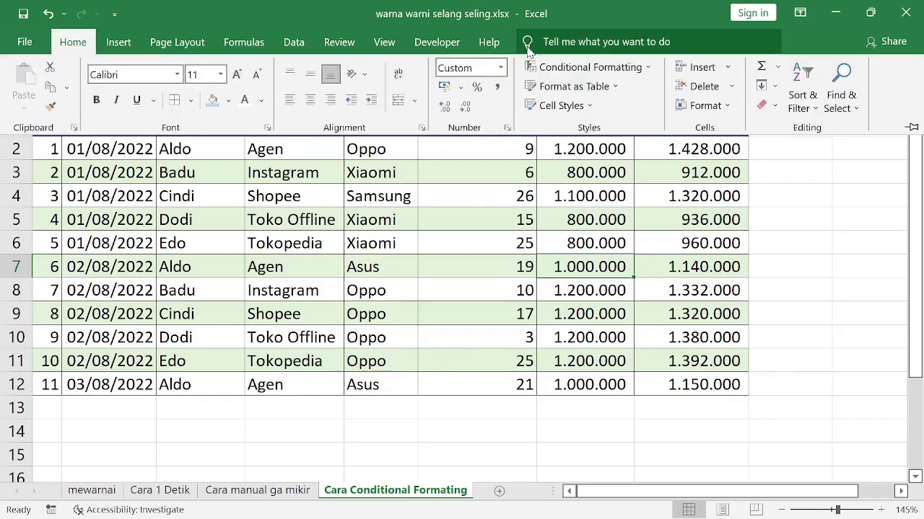
{"action": "left_click", "coordinate": [547, 63]}
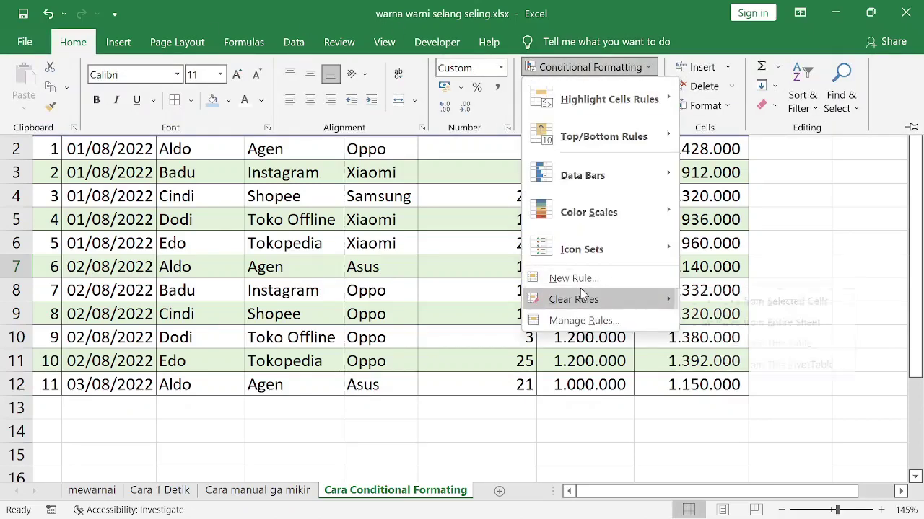
{"action": "left_click", "coordinate": [580, 311]}
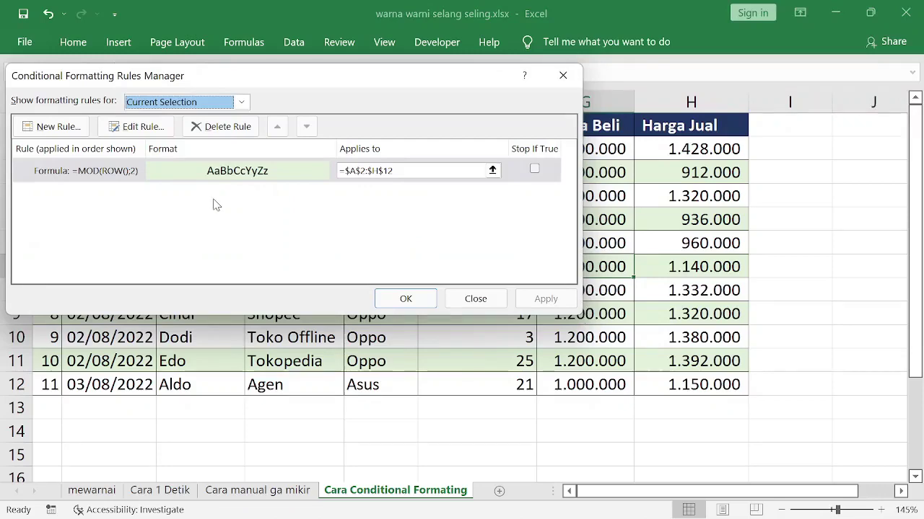
{"action": "left_click", "coordinate": [206, 176]}
{"action": "left_click", "coordinate": [148, 129]}
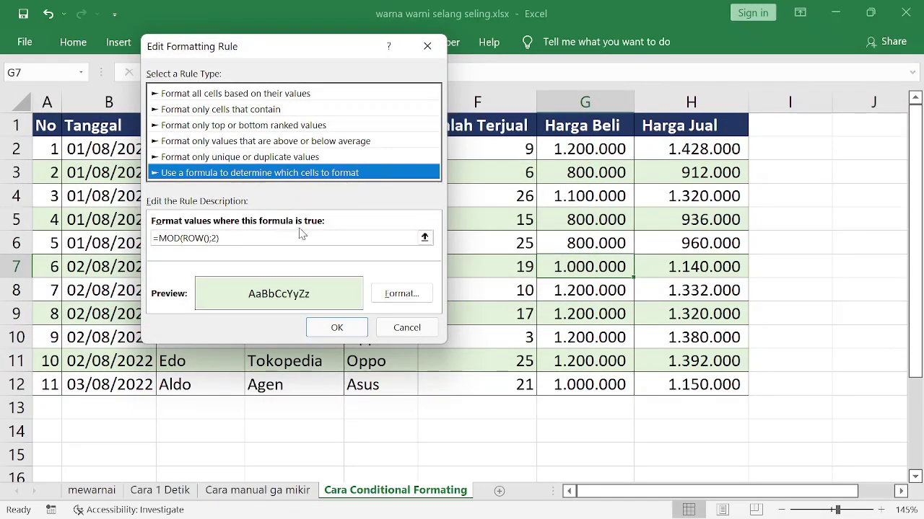
Set the rule's fill to the lightest gold theme colour and apply it to the data rows
{"action": "left_click", "coordinate": [389, 293]}
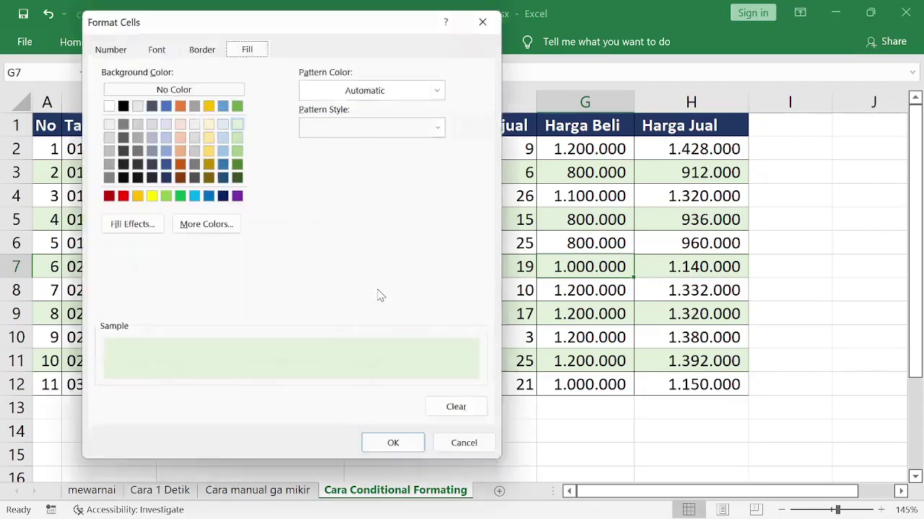
{"action": "left_click", "coordinate": [207, 120]}
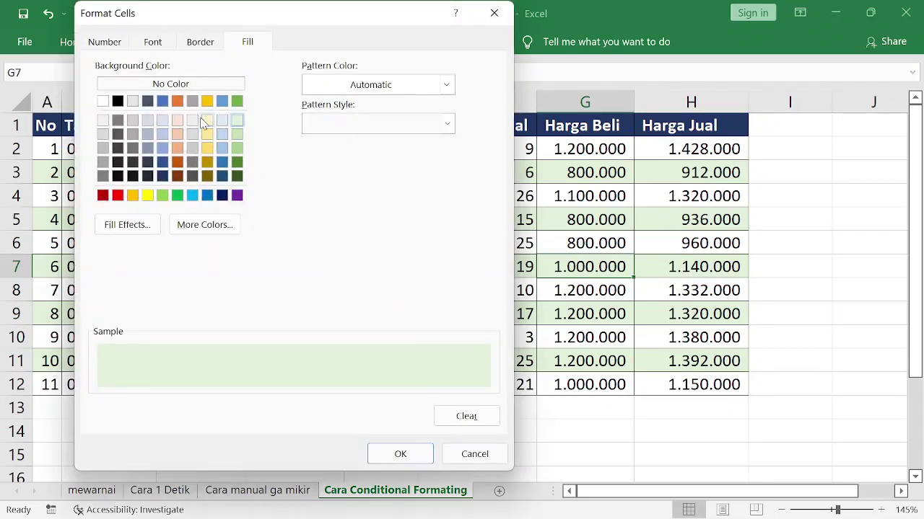
{"action": "left_click", "coordinate": [400, 453]}
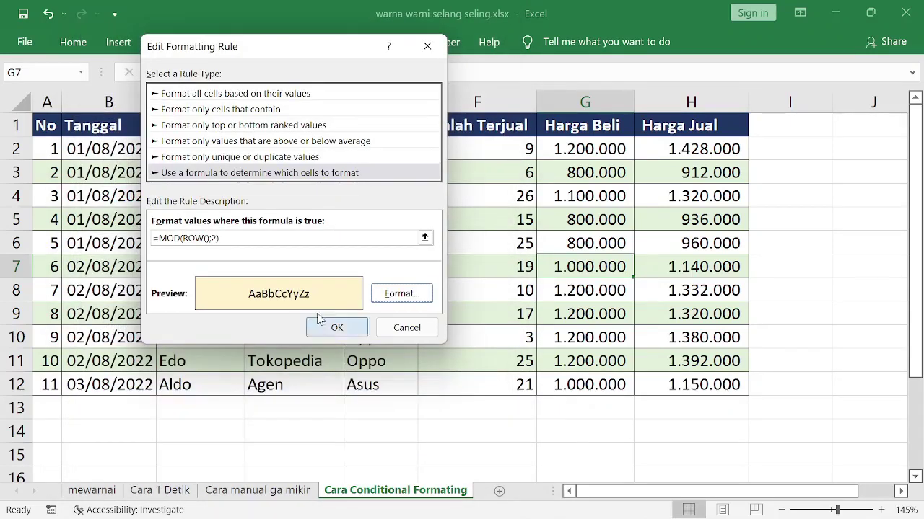
{"action": "left_click", "coordinate": [333, 325]}
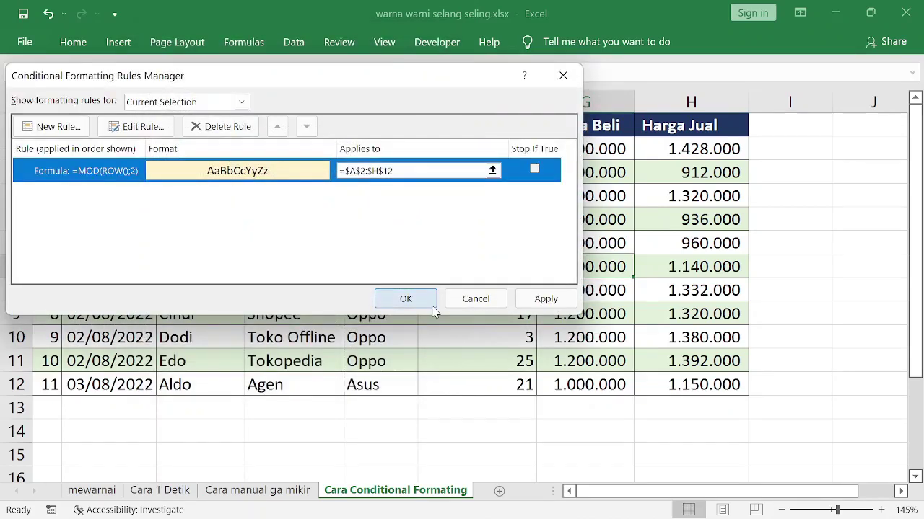
{"action": "left_click", "coordinate": [543, 299]}
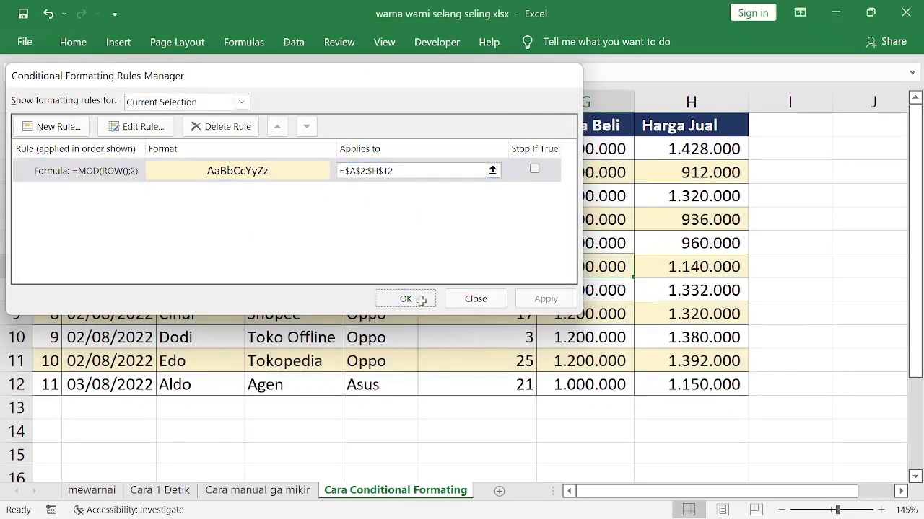
{"action": "left_click", "coordinate": [407, 299]}
{"action": "left_click", "coordinate": [421, 298]}
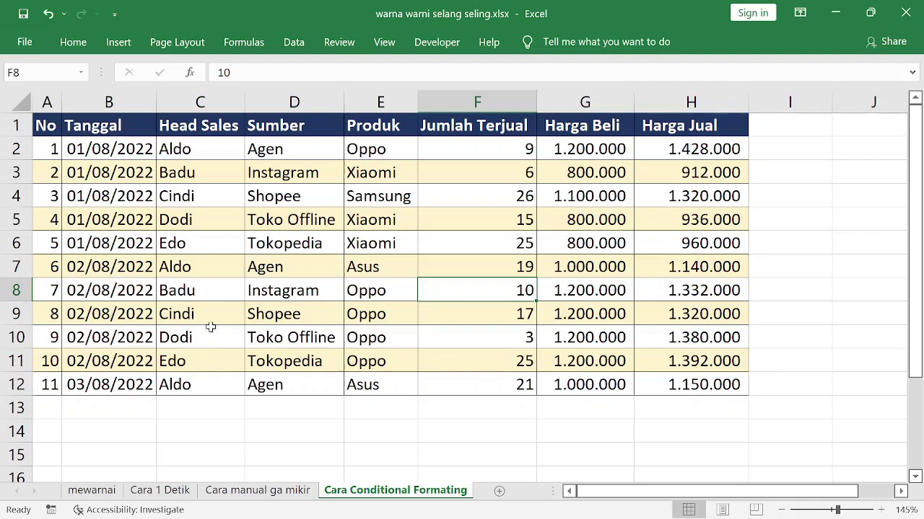
Browse the Light, Medium and Dark table styles offered on Cara 1 Detik, and return to Cara Conditional Formating
{"action": "left_click", "coordinate": [159, 491]}
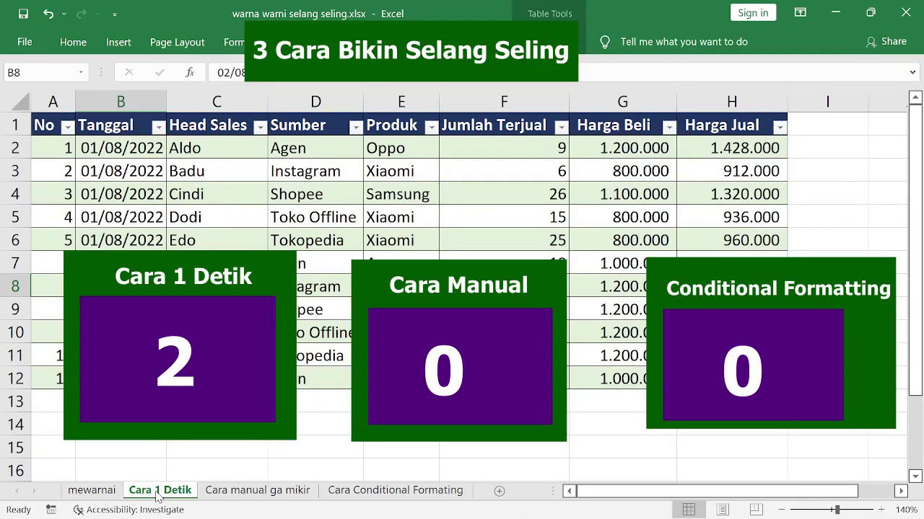
{"action": "left_click", "coordinate": [582, 42]}
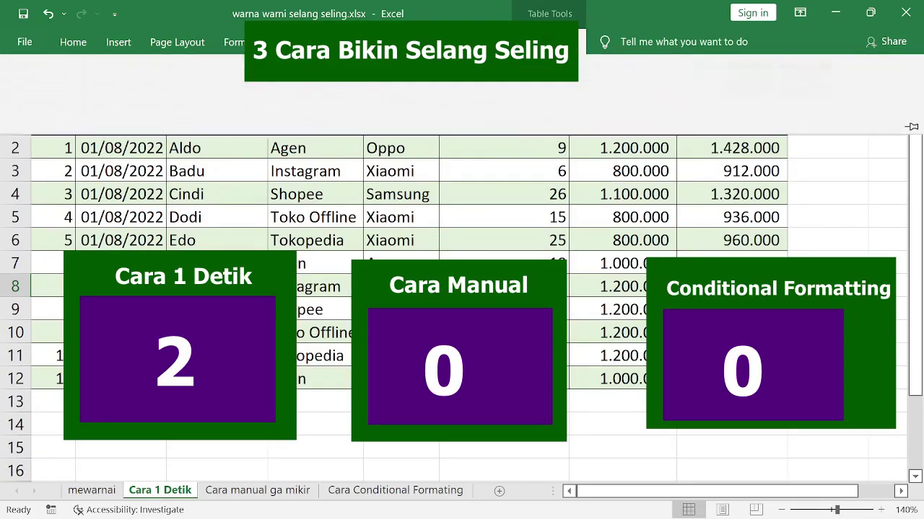
{"action": "left_click", "coordinate": [852, 101]}
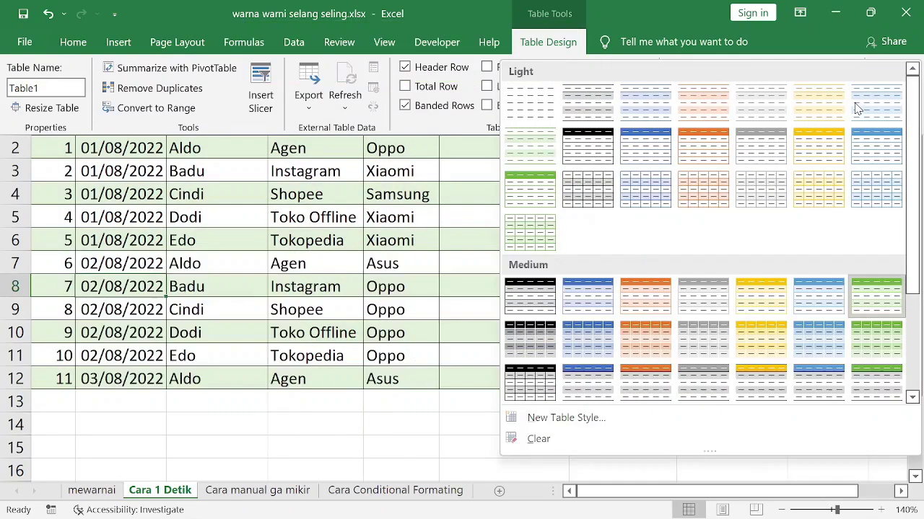
{"action": "scroll", "coordinate": [724, 270], "scroll_direction": "down", "scroll_amount": 3}
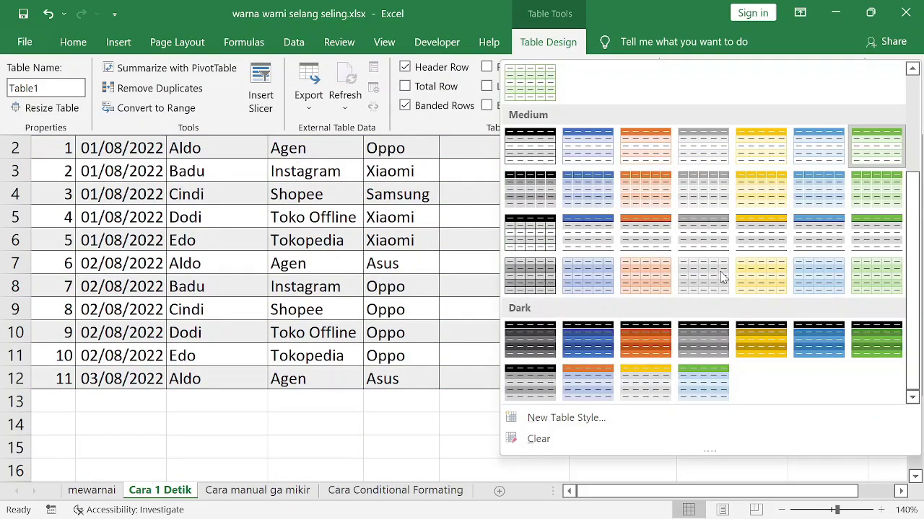
{"action": "left_click", "coordinate": [322, 487]}
{"action": "left_click", "coordinate": [343, 496]}
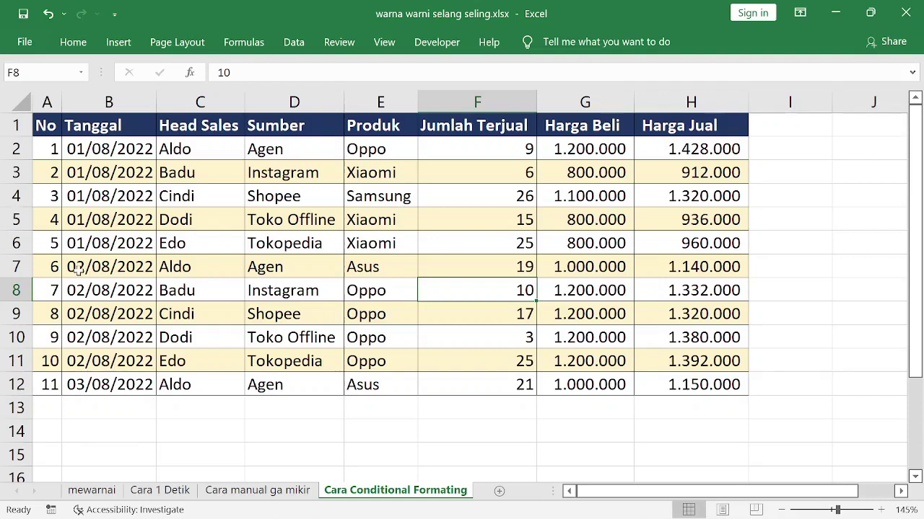
Sort the table on Cara 1 Detik by the Sumber column from A to Z
{"action": "left_click", "coordinate": [159, 491]}
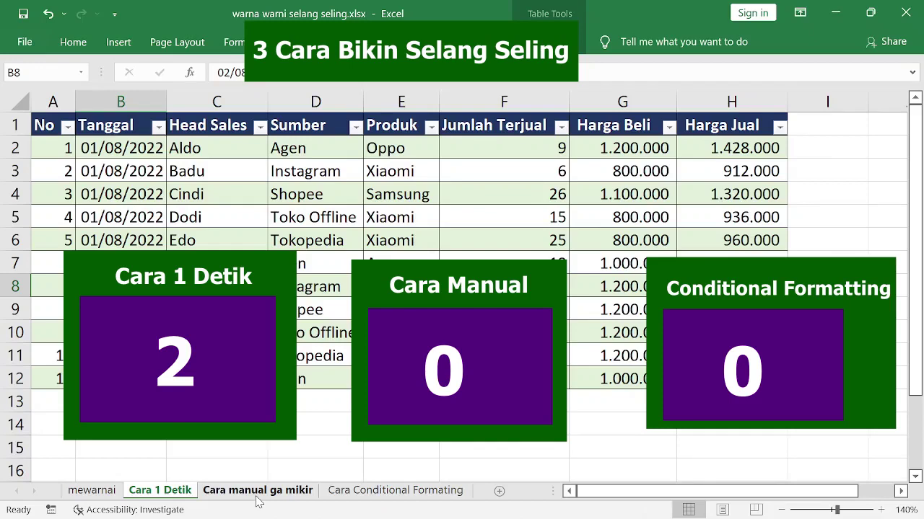
{"action": "left_click", "coordinate": [339, 356]}
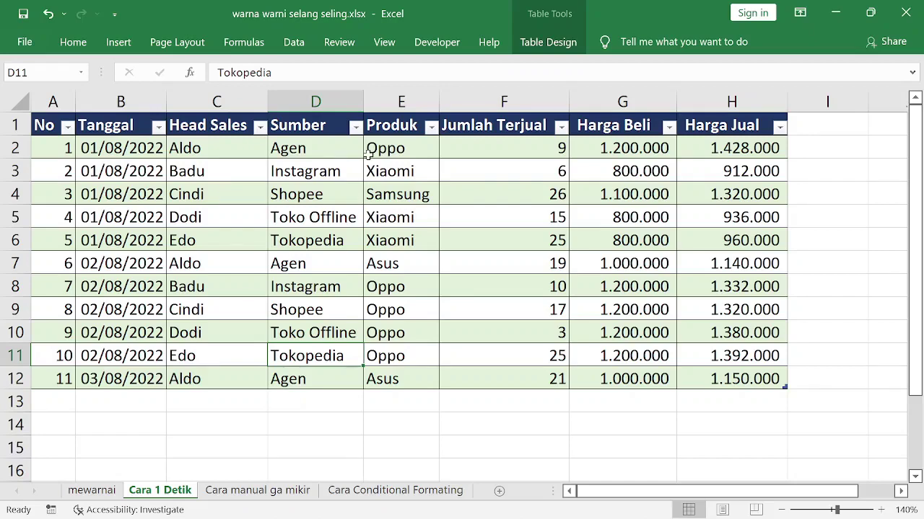
{"action": "left_click", "coordinate": [300, 127]}
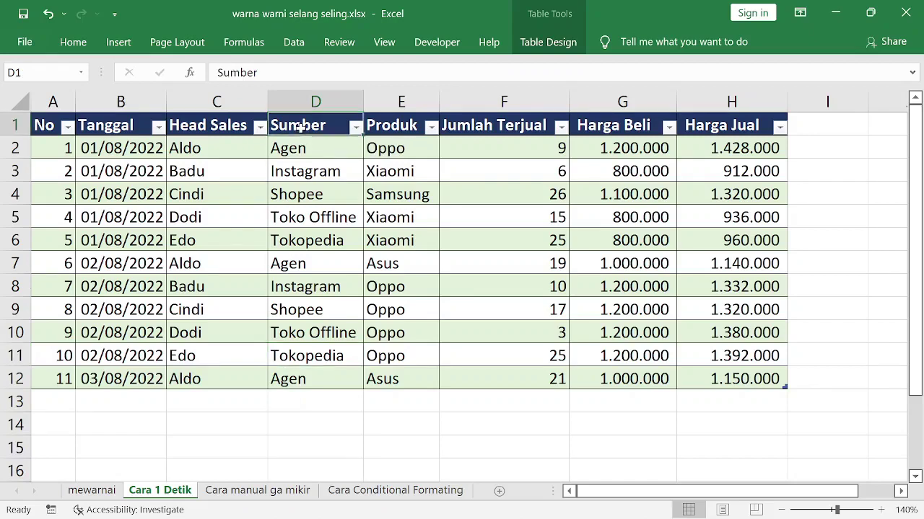
{"action": "left_click", "coordinate": [353, 130]}
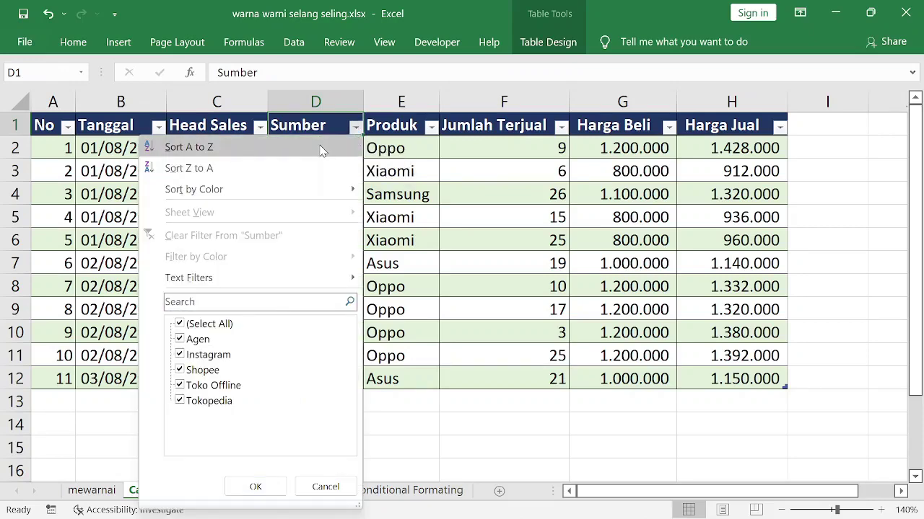
{"action": "left_click", "coordinate": [322, 148]}
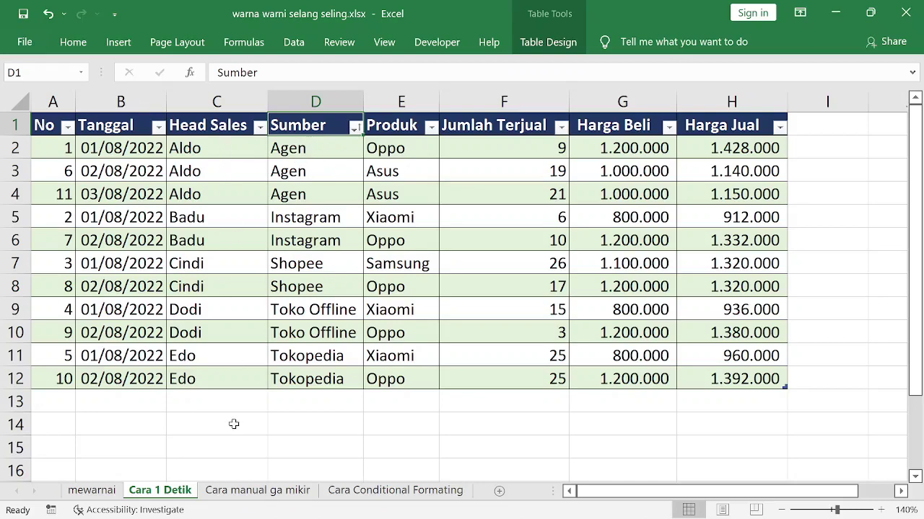
Sort the table on the Cara manual ga mikir sheet by the Sumber column from A to Z
{"action": "left_click", "coordinate": [251, 492]}
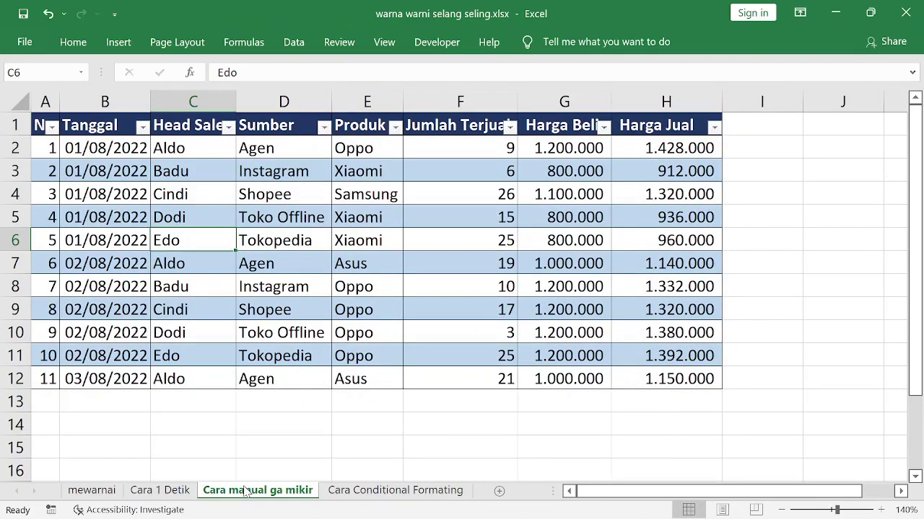
{"action": "left_click", "coordinate": [324, 128]}
{"action": "left_click", "coordinate": [301, 147]}
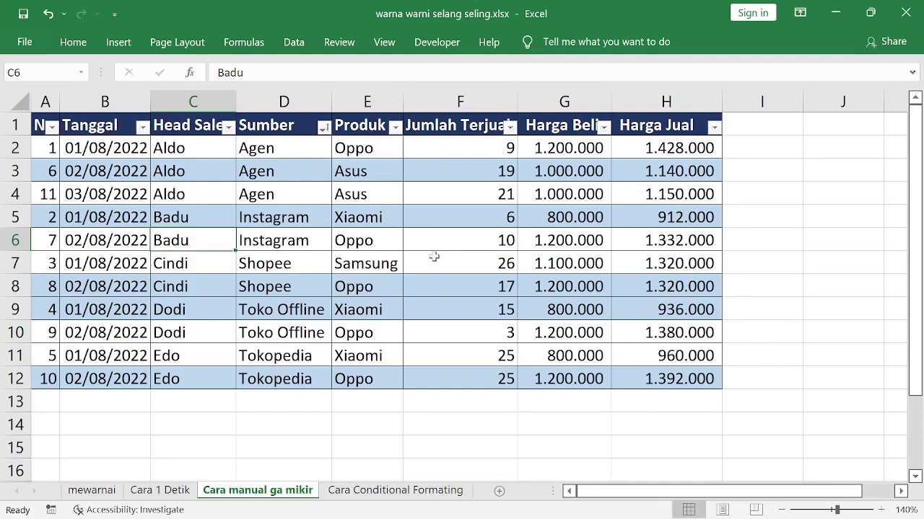
Add filter controls to the header row of the table on the Cara Conditional Formating sheet
{"action": "left_click", "coordinate": [416, 490]}
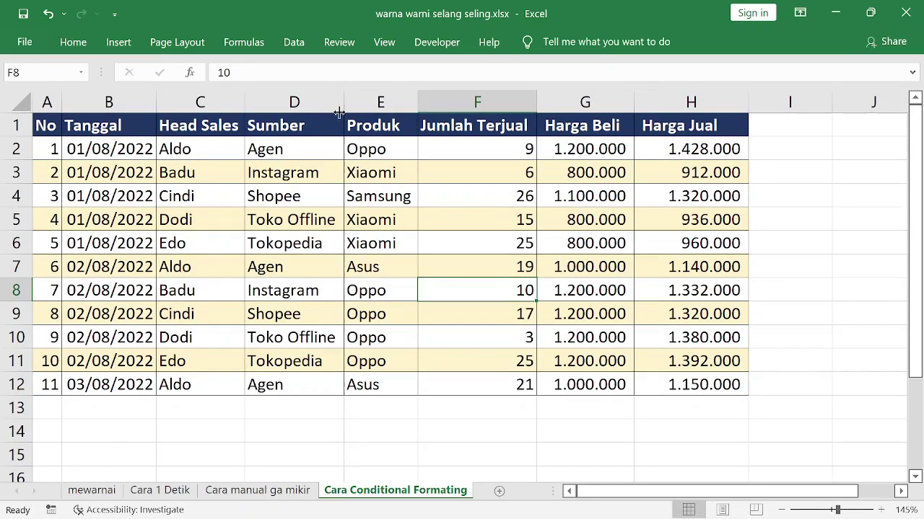
{"action": "left_click", "coordinate": [311, 121]}
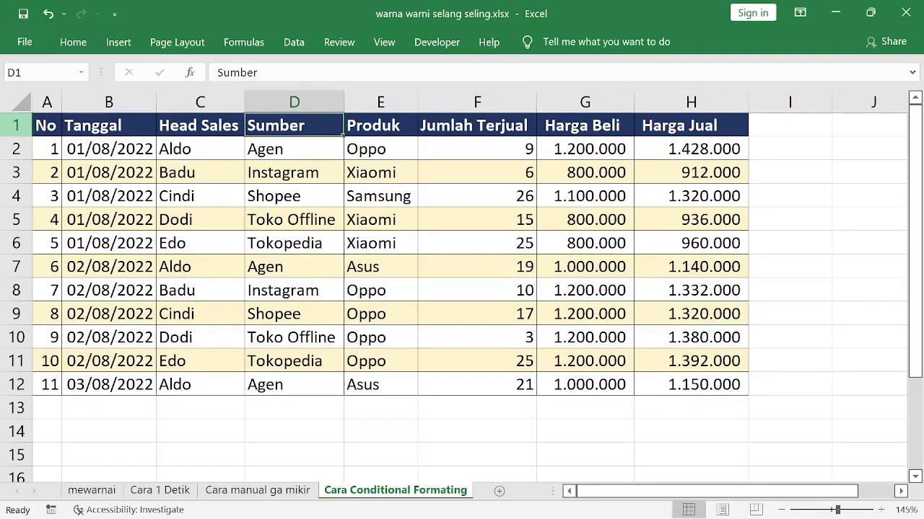
{"action": "left_click", "coordinate": [8, 123]}
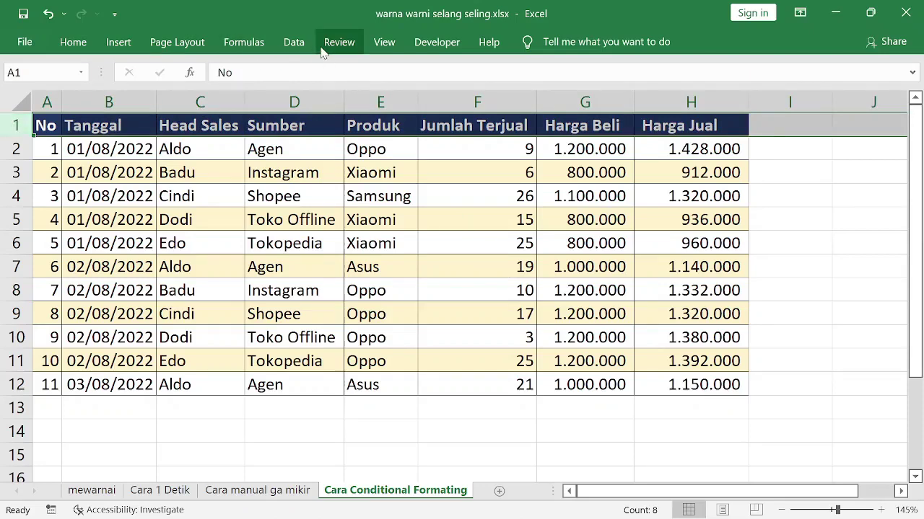
{"action": "left_click", "coordinate": [294, 42]}
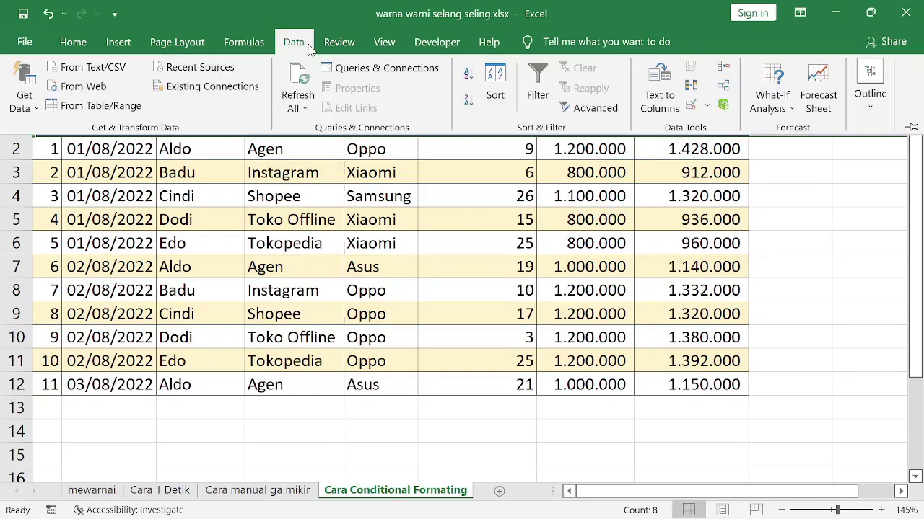
{"action": "left_click", "coordinate": [543, 76]}
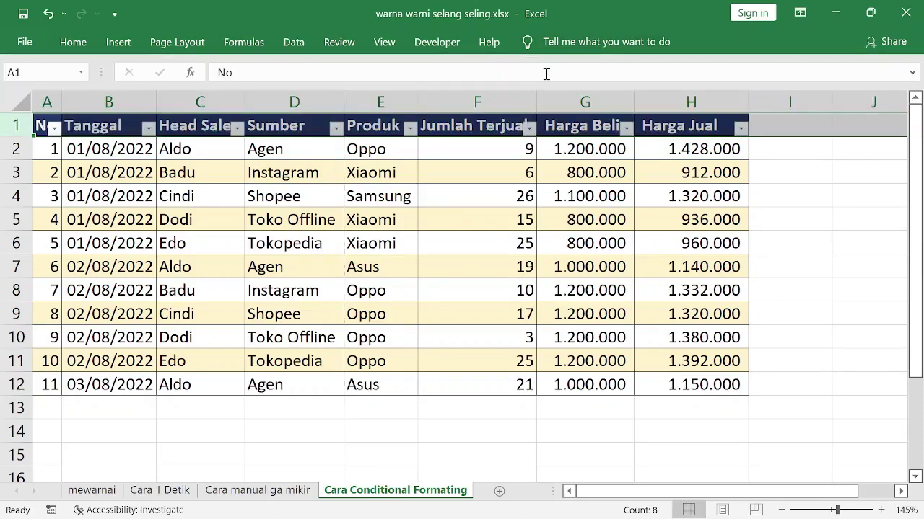
Sort the Cara Conditional Formating table by the Sumber column from A to Z
{"action": "left_click", "coordinate": [308, 124]}
{"action": "left_click", "coordinate": [336, 129]}
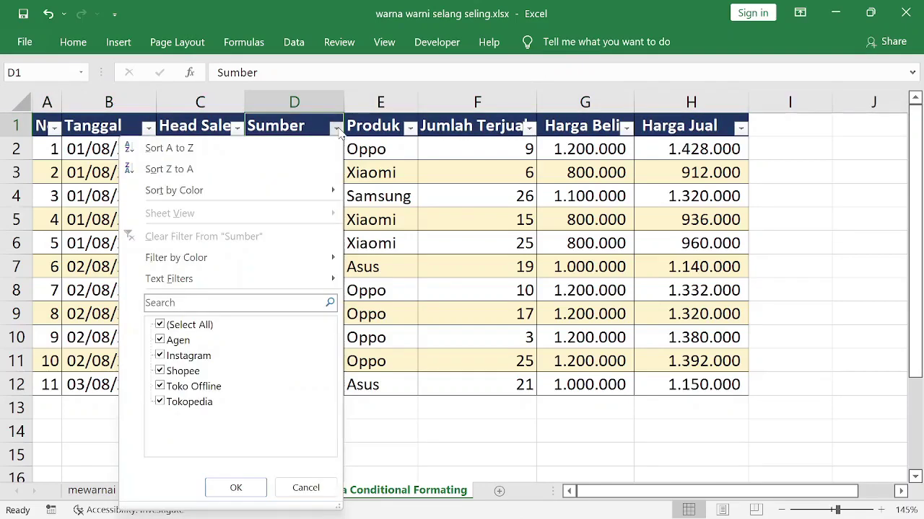
{"action": "left_click", "coordinate": [289, 148]}
{"action": "left_click", "coordinate": [287, 149]}
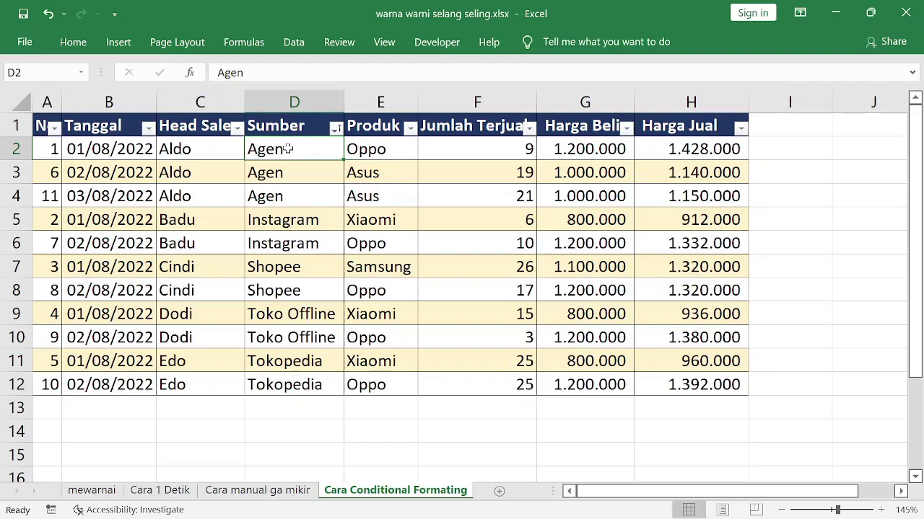
Add a column headed Bonus in cell I1, beside Harga Jual, on the Cara 1 Detik sheet
{"action": "left_click", "coordinate": [148, 491]}
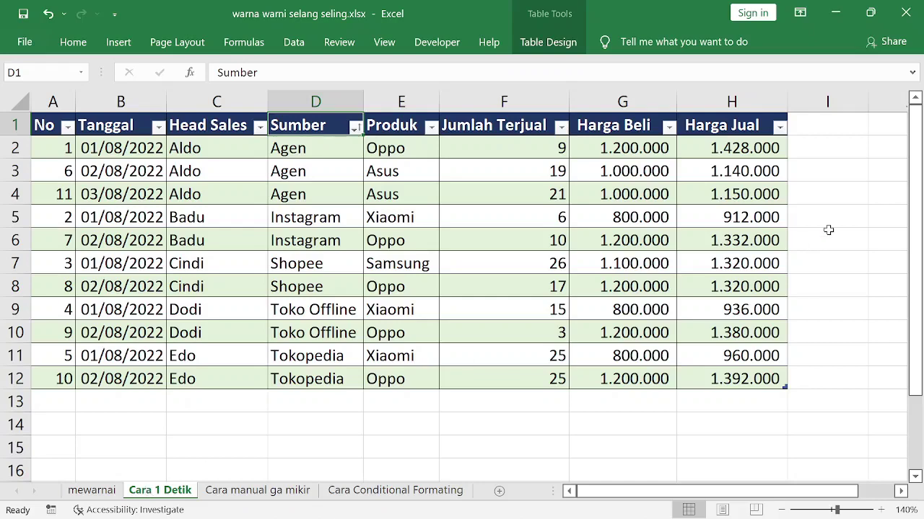
{"action": "left_click", "coordinate": [812, 118]}
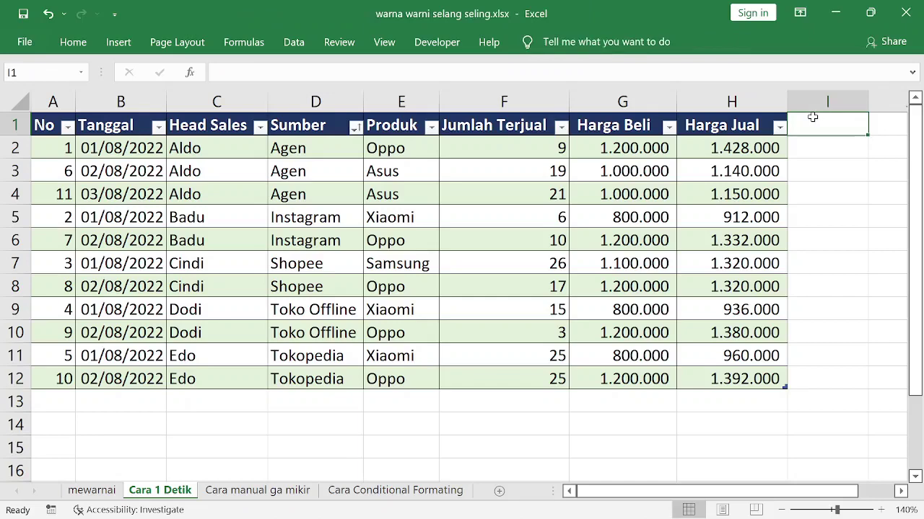
{"action": "type", "text": "Bonus"}
{"action": "key", "text": "Return"}
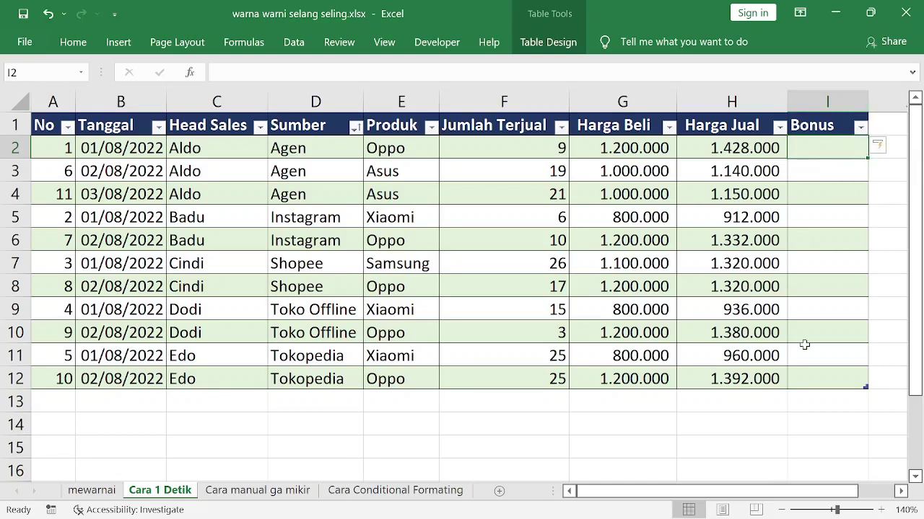
Fill the Bonus column of the Cara 1 Detik table with the formula =[@[Harga Jual]]*1%
{"action": "type", "text": "="}
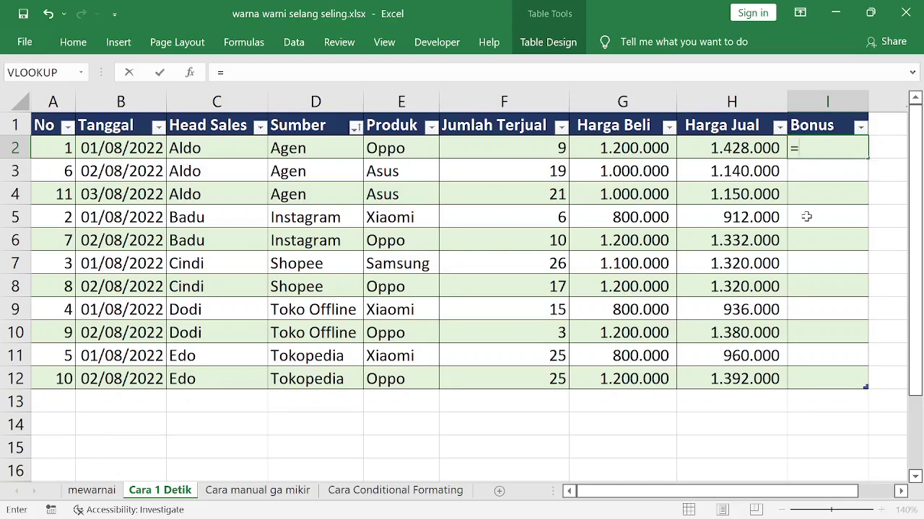
{"action": "key", "text": "Left"}
{"action": "type", "text": "*1"}
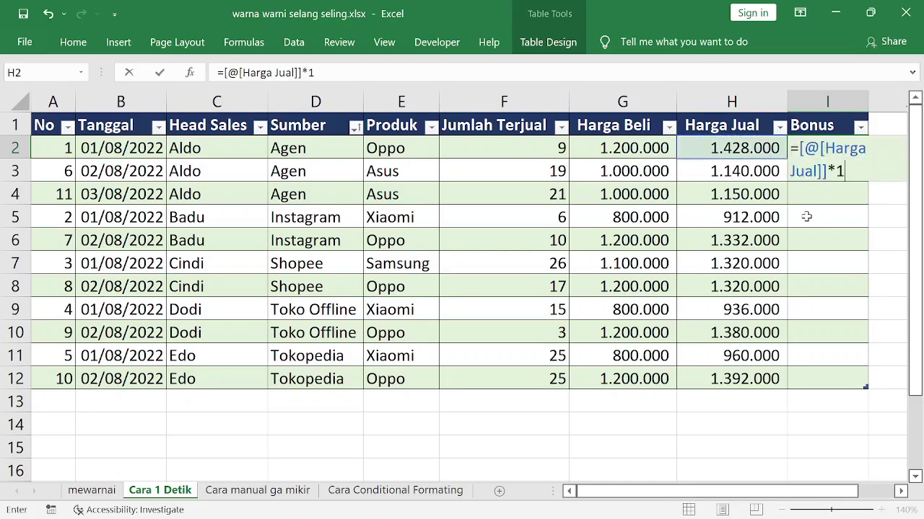
{"action": "type", "text": "%"}
{"action": "key", "text": "Return"}
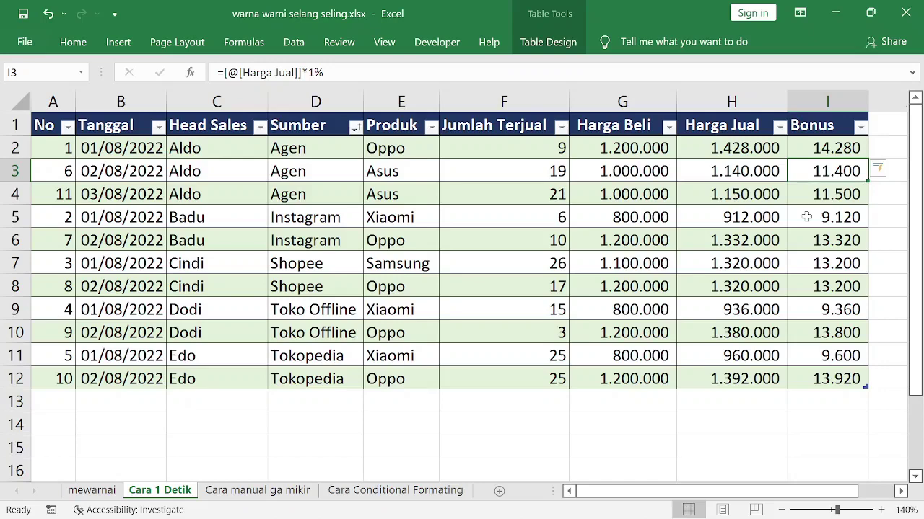
Extend the Cara 1 Detik table with two new rows numbered 12 and 13 in the No column
{"action": "key", "text": "Left"}
{"action": "key", "text": "Left"}
{"action": "key", "text": "Left"}
{"action": "key", "text": "Home"}
{"action": "key", "text": "Down"}
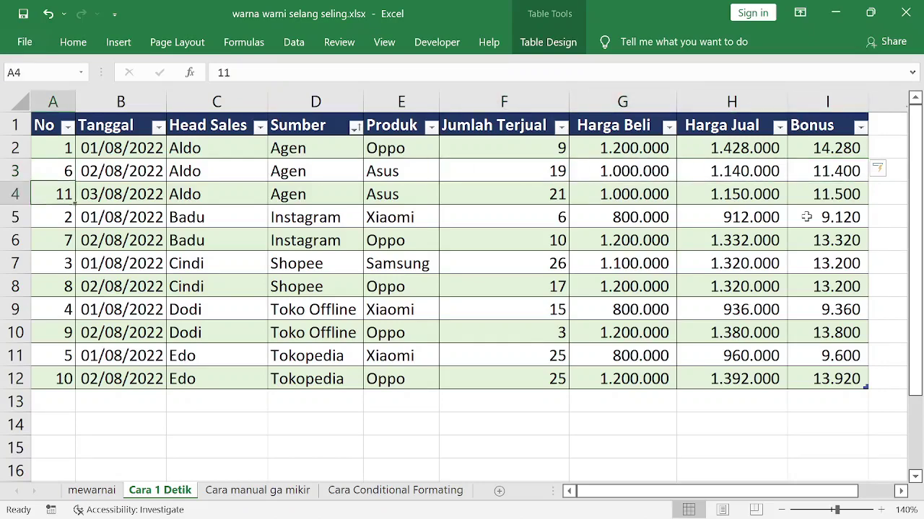
{"action": "key", "text": "Down"}
{"action": "key", "text": "Down"}
{"action": "key", "text": "Down"}
{"action": "key", "text": "Down"}
{"action": "key", "text": "Down"}
{"action": "key", "text": "Down"}
{"action": "key", "text": "Down"}
{"action": "key", "text": "Down"}
{"action": "key", "text": "Down"}
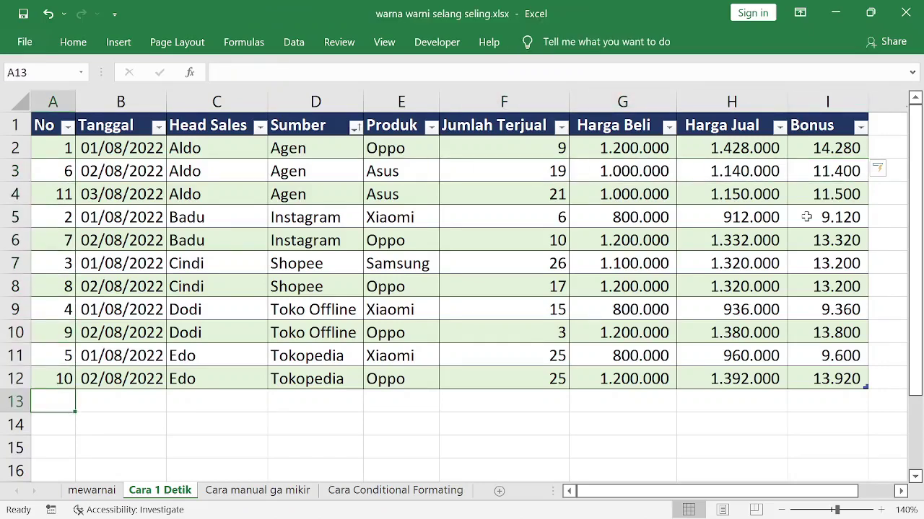
{"action": "type", "text": "12"}
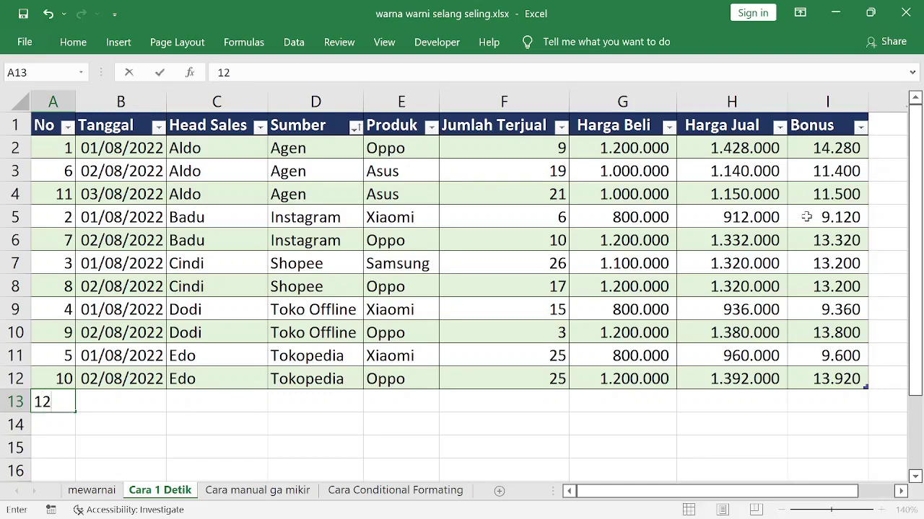
{"action": "key", "text": "Return"}
{"action": "type", "text": "13"}
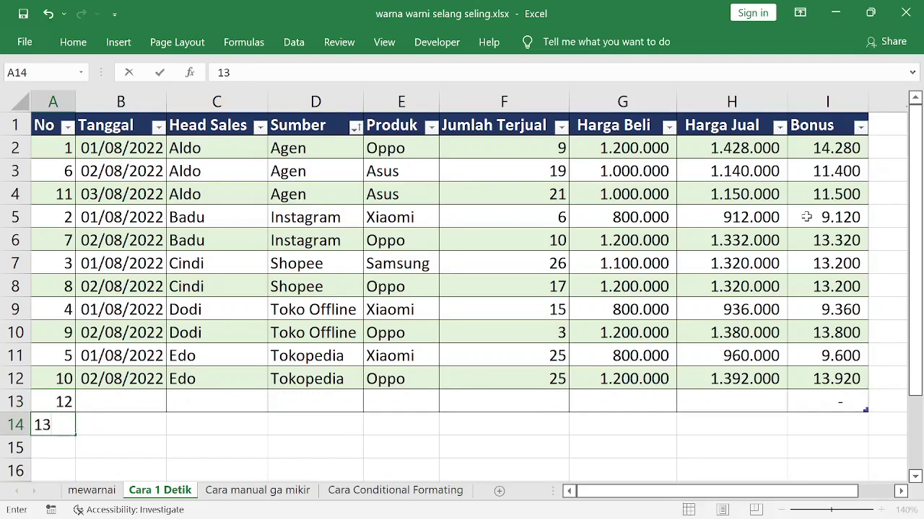
{"action": "key", "text": "Return"}
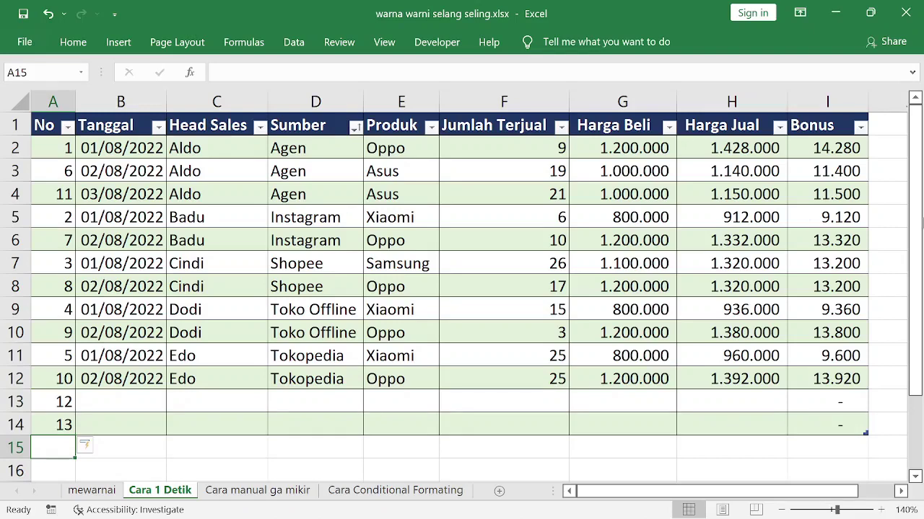
Sort the table on the Cara manual ga mikir sheet by the No column in ascending order
{"action": "left_click", "coordinate": [259, 491]}
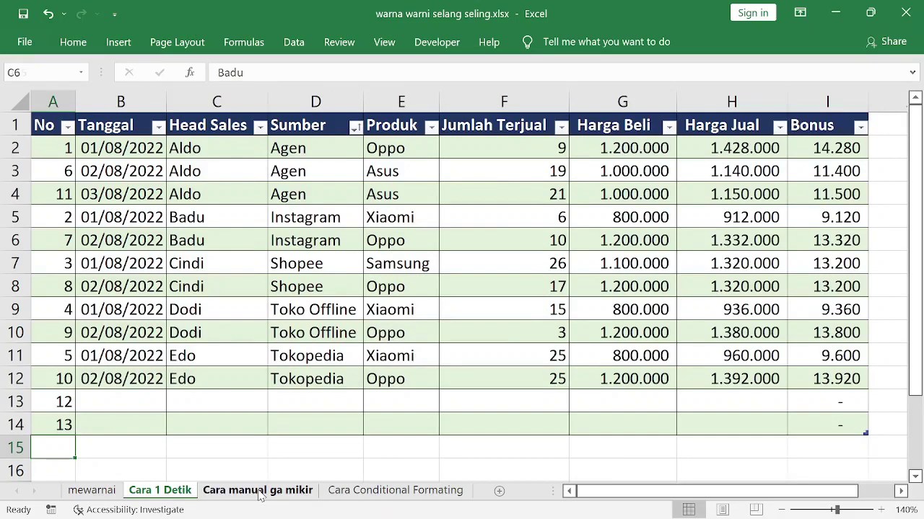
{"action": "left_click", "coordinate": [38, 124]}
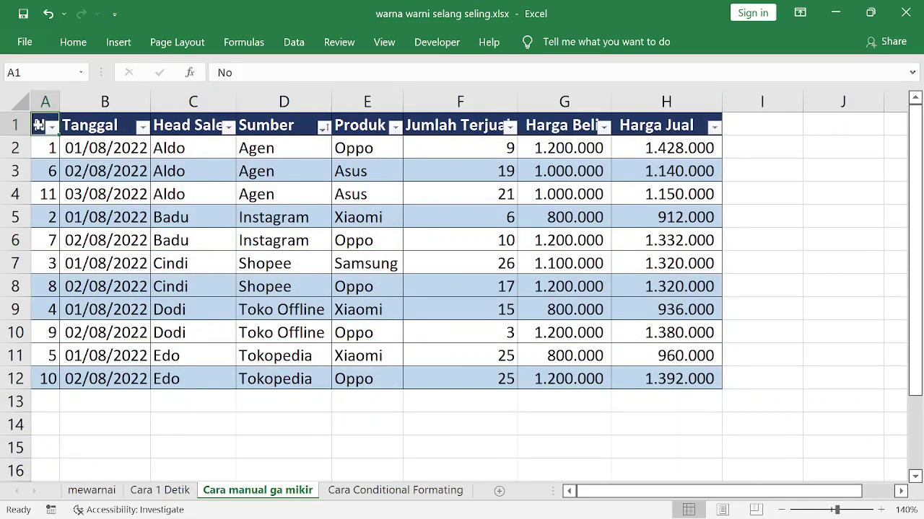
{"action": "left_click", "coordinate": [51, 127]}
{"action": "left_click", "coordinate": [55, 147]}
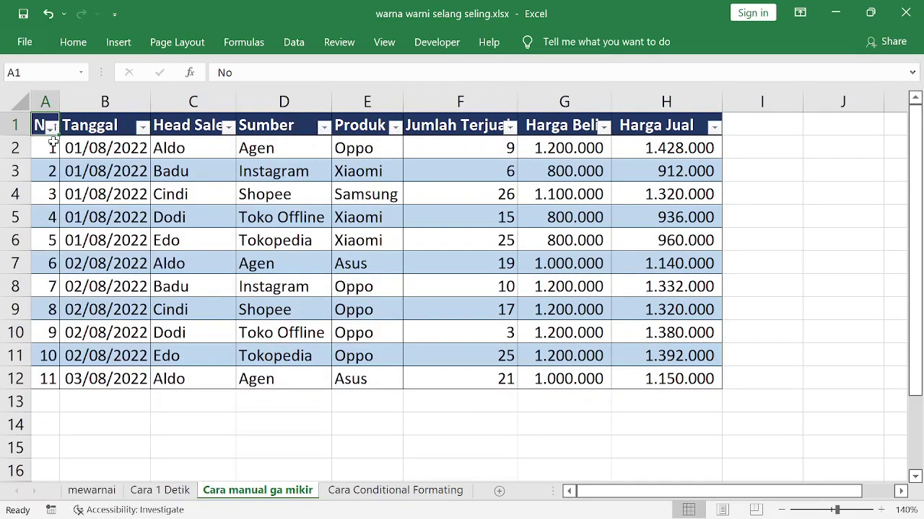
Enter the heading Bonus in cell I1 of the Cara manual ga mikir sheet
{"action": "left_click", "coordinate": [740, 146]}
{"action": "key", "text": "Up"}
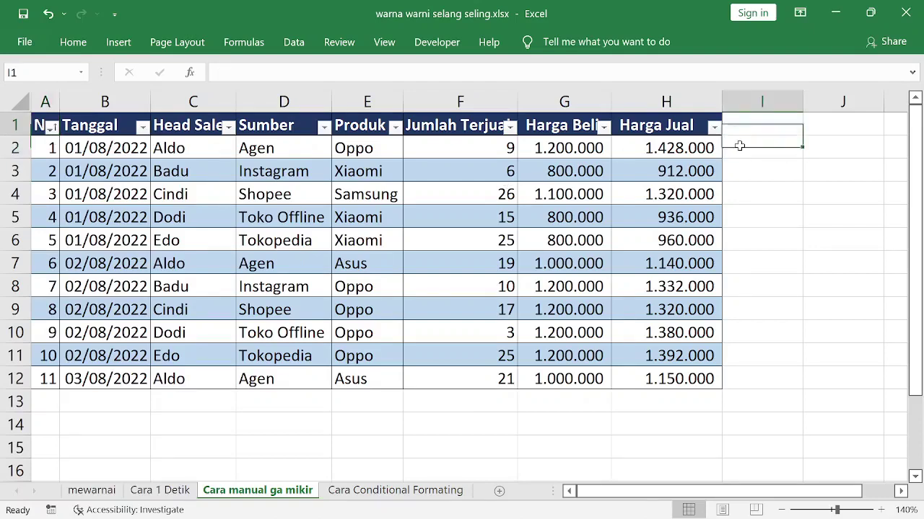
{"action": "type", "text": "Bonus"}
{"action": "key", "text": "Return"}
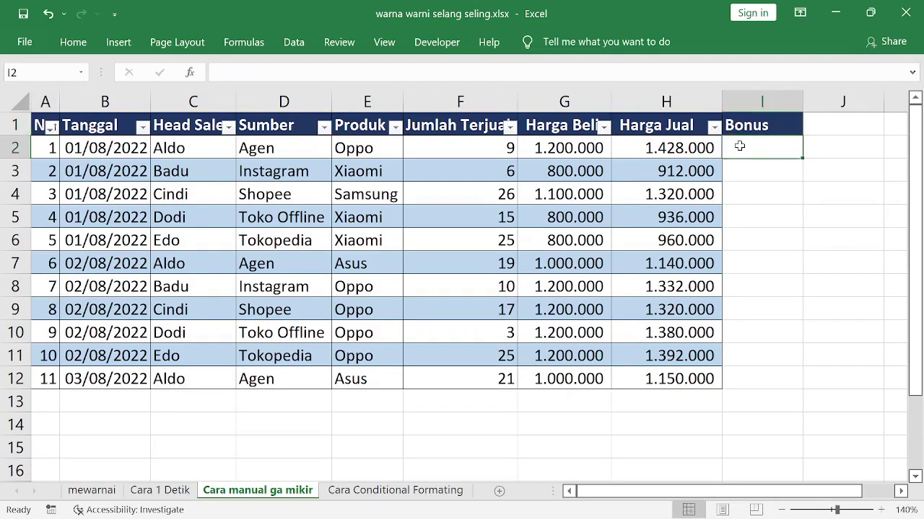
Enter =H2*1% in cell I2 and fill the formula down the Bonus column to row 12
{"action": "type", "text": "="}
{"action": "key", "text": "Left"}
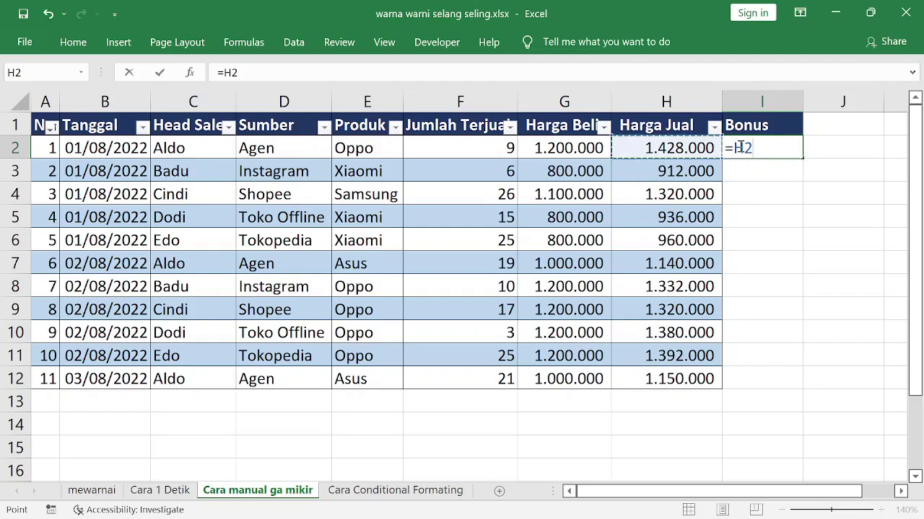
{"action": "type", "text": "*1%"}
{"action": "key", "text": "Return"}
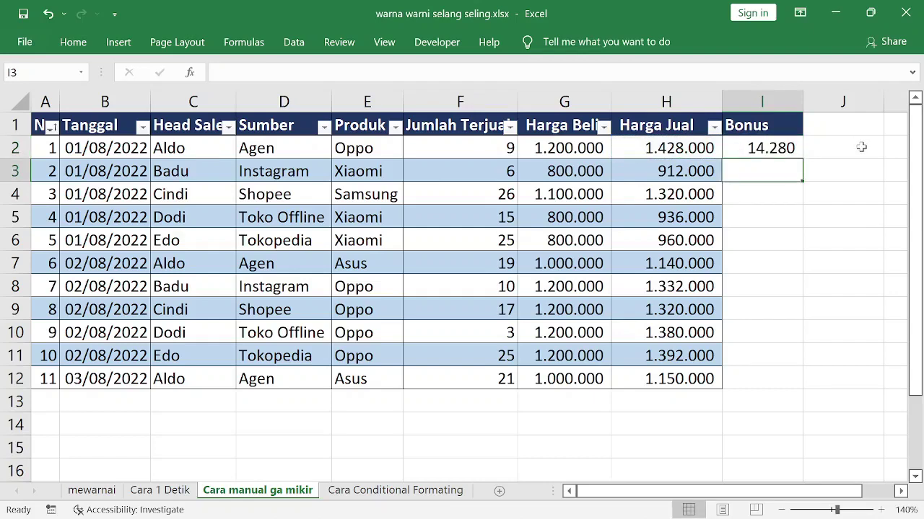
{"action": "left_click", "coordinate": [788, 148]}
{"action": "mouse_move", "coordinate": [801, 159]}
{"action": "left_mouse_down"}
{"action": "mouse_move", "coordinate": [802, 175]}
{"action": "mouse_move", "coordinate": [799, 150]}
{"action": "left_mouse_up"}
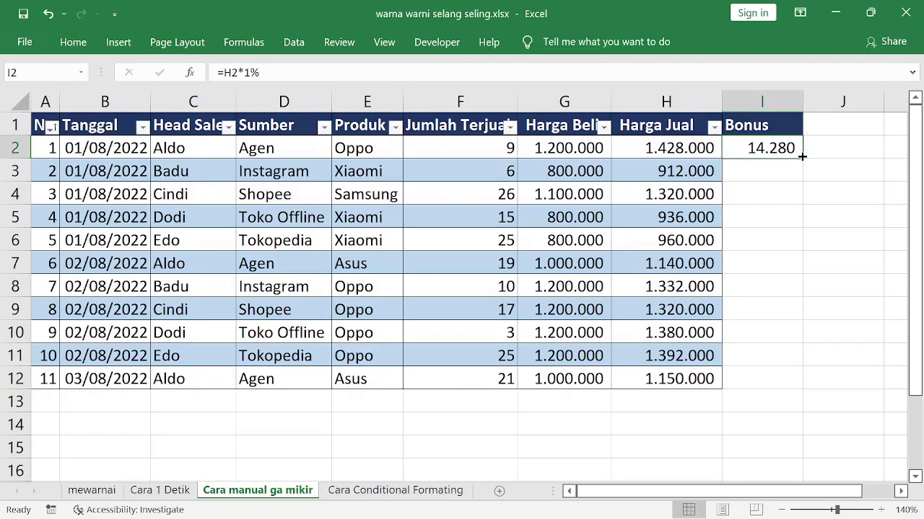
{"action": "double_click", "coordinate": [801, 156]}
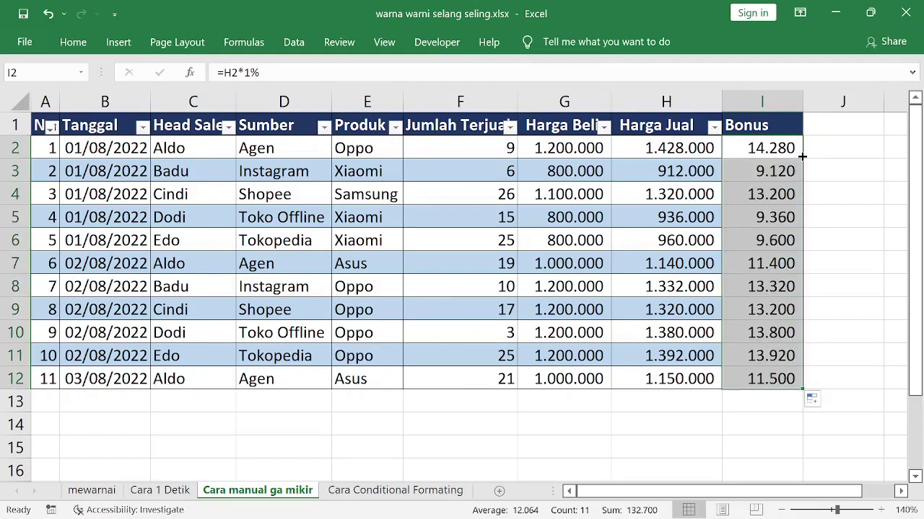
Copy the formatting of the whole Harga Jual column onto the Bonus column with Format Painter
{"action": "left_click", "coordinate": [674, 98]}
{"action": "left_click", "coordinate": [74, 41]}
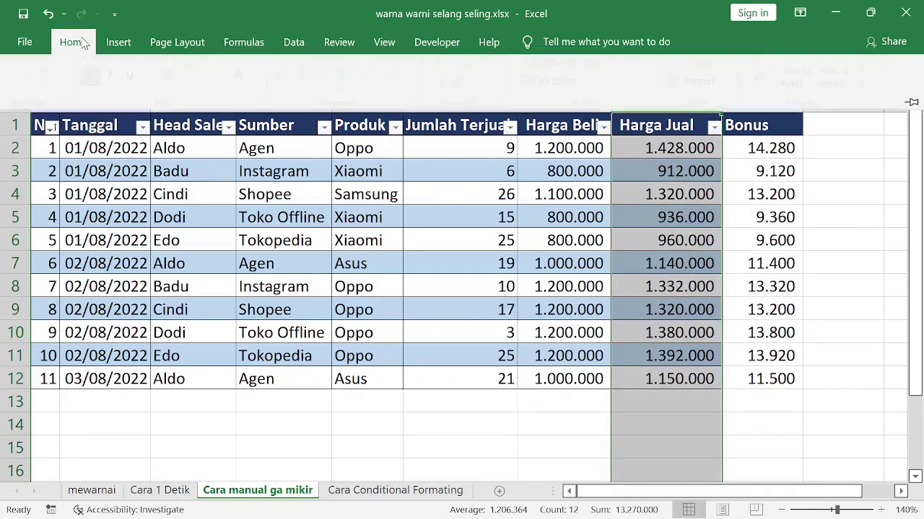
{"action": "left_click", "coordinate": [51, 107]}
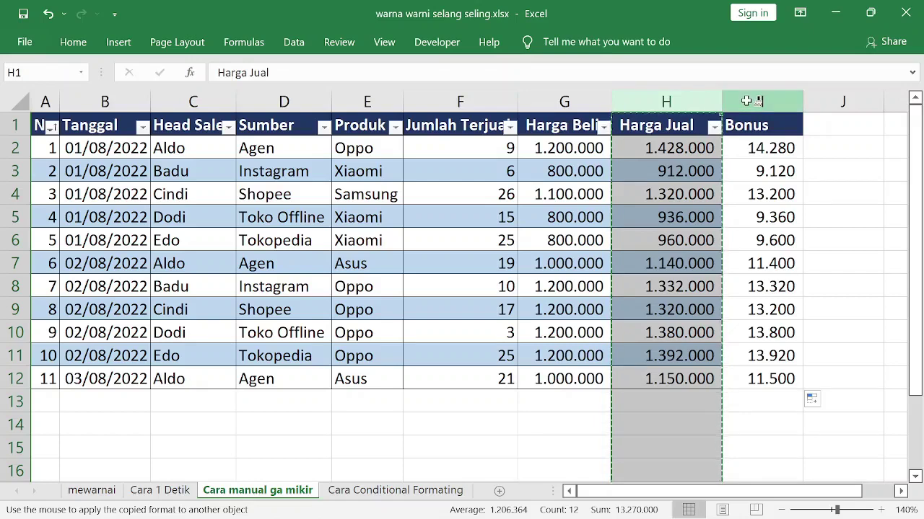
{"action": "left_click", "coordinate": [746, 99]}
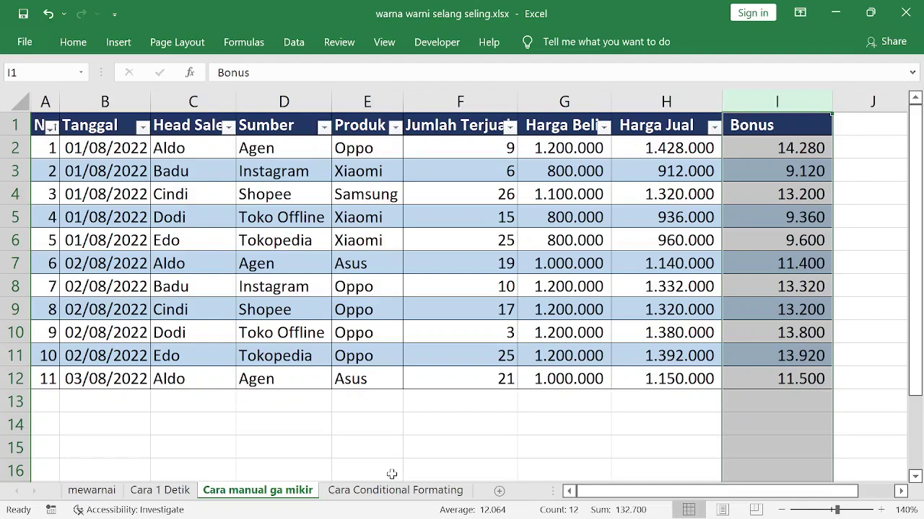
Enter the heading Bonus in cell I1 of the Cara Conditional Formating sheet
{"action": "left_click", "coordinate": [388, 490]}
{"action": "left_click", "coordinate": [762, 123]}
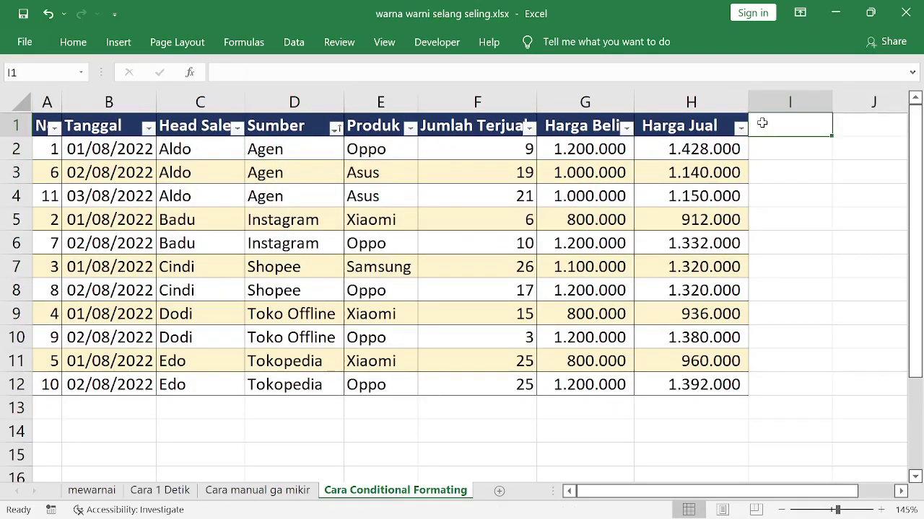
{"action": "type", "text": "Bonus"}
{"action": "key", "text": "Return"}
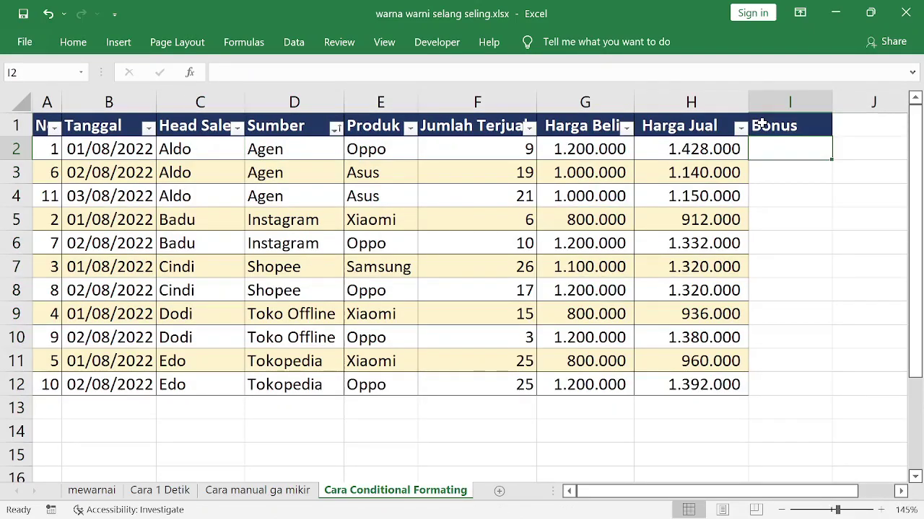
Enter =H2*1% in cell I2 of the Cara Conditional Formating sheet and fill it down the Bonus column to row 12
{"action": "type", "text": "="}
{"action": "key", "text": "Left"}
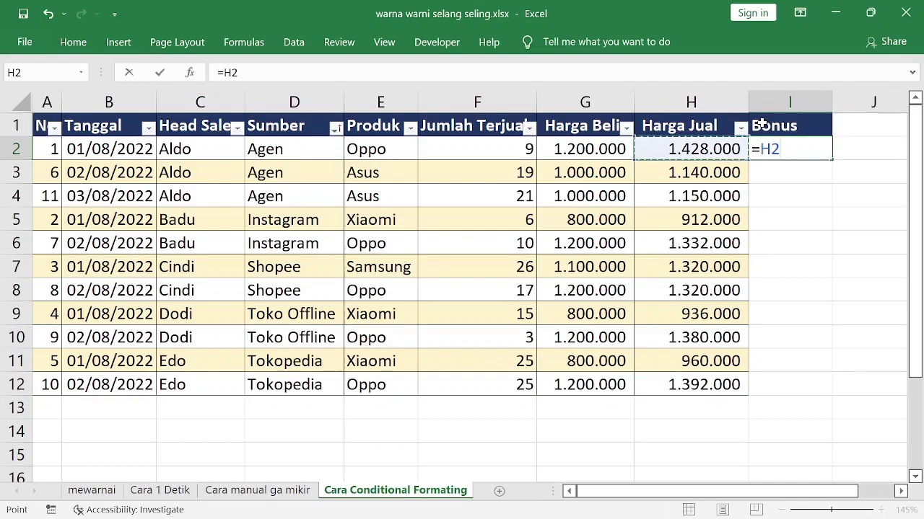
{"action": "type", "text": "*1%"}
{"action": "key", "text": "Return"}
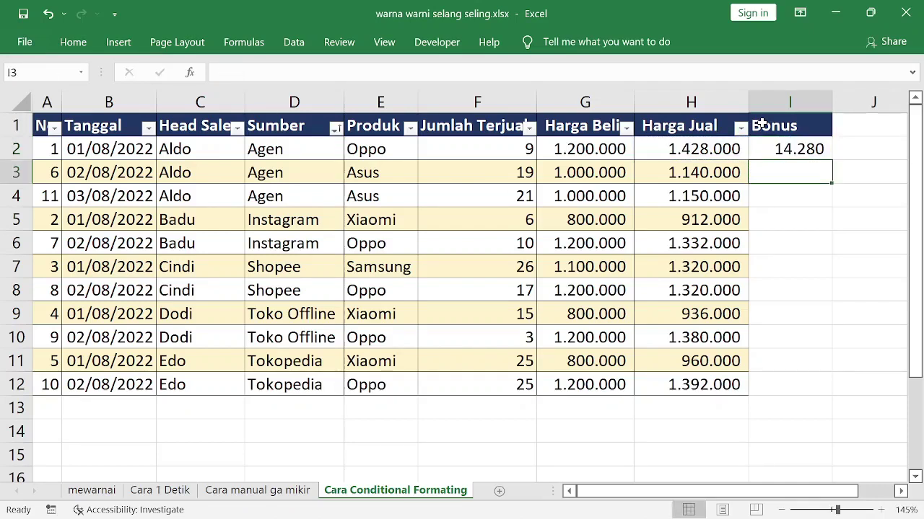
{"action": "left_click", "coordinate": [818, 149]}
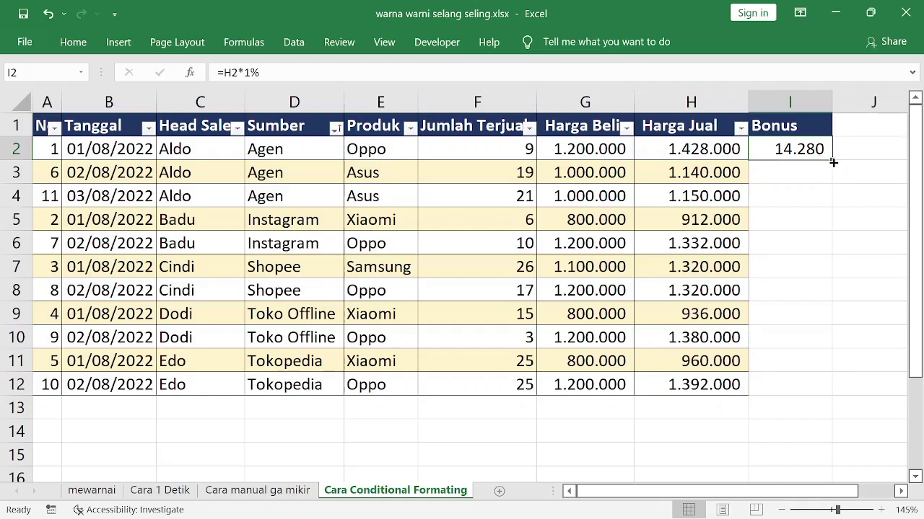
{"action": "double_click", "coordinate": [832, 161]}
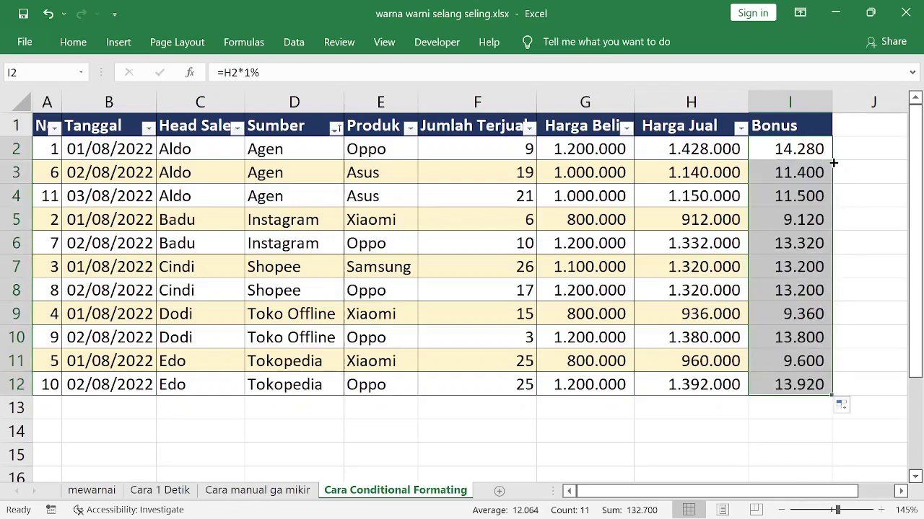
Copy the formatting of the whole Harga Jual column onto column I of the Cara Conditional Formating sheet with Format Painter
{"action": "right_click", "coordinate": [722, 95]}
{"action": "left_click", "coordinate": [822, 65]}
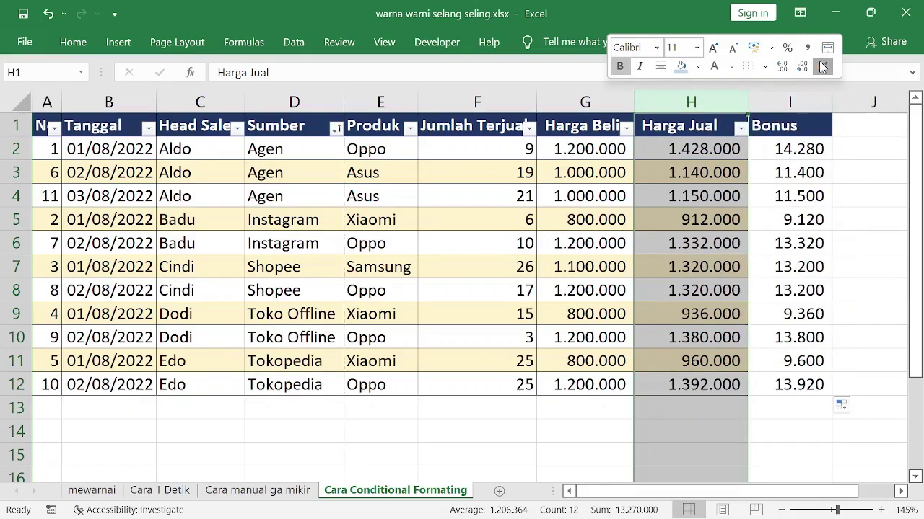
{"action": "left_click", "coordinate": [790, 105]}
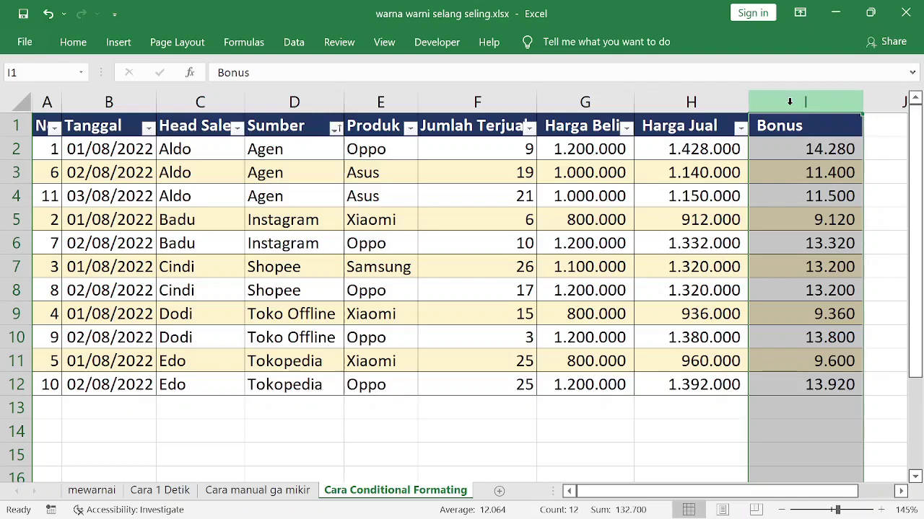
Sort the table on the Cara 1 Detik sheet by the No column in ascending order
{"action": "left_click", "coordinate": [164, 490]}
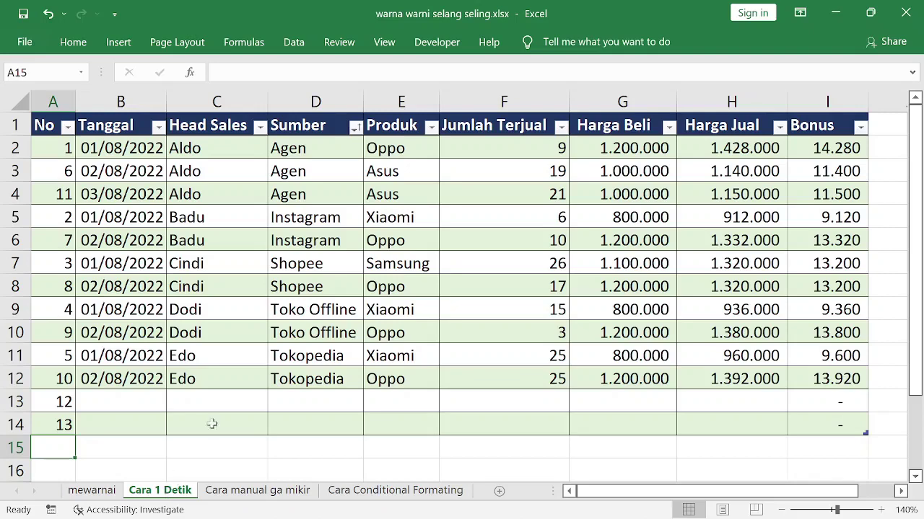
{"action": "left_click", "coordinate": [299, 315]}
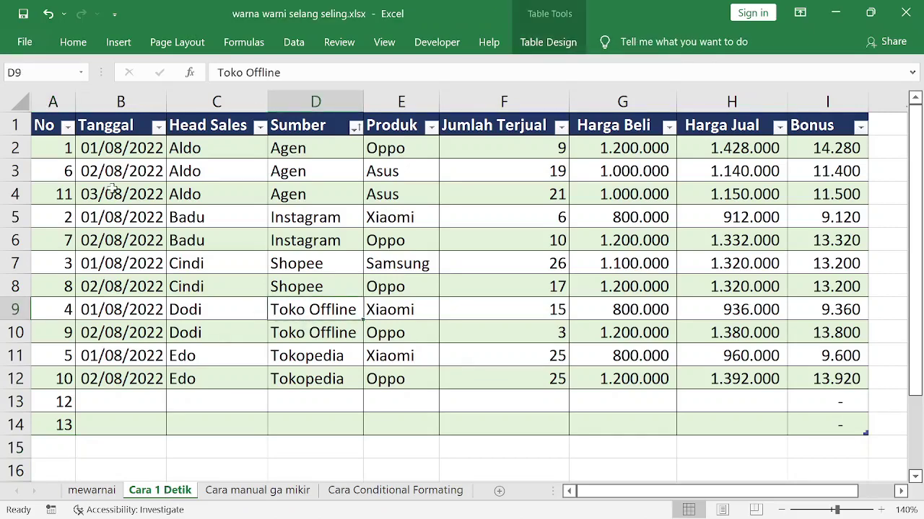
{"action": "left_click", "coordinate": [67, 127]}
{"action": "left_click", "coordinate": [62, 149]}
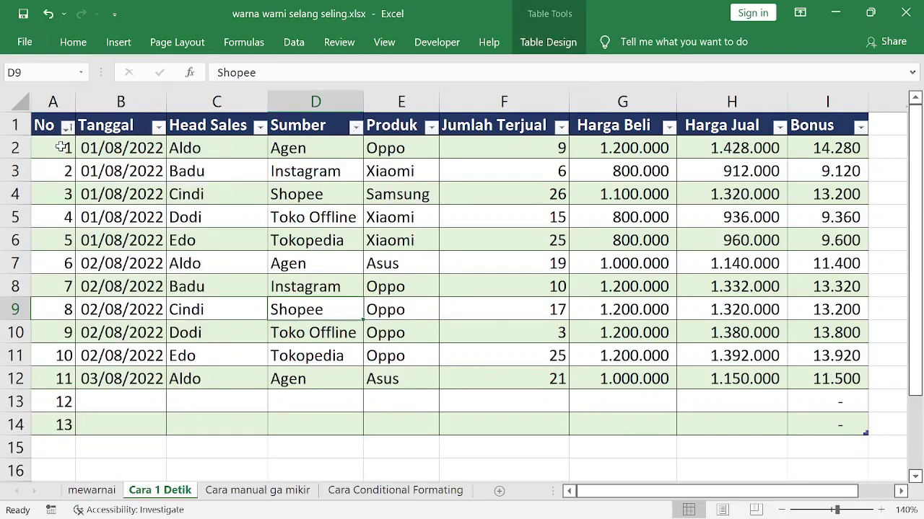
Add a calculated column to the Cara 1 Detik table by entering =[@[Harga Jual]]*1% in cell J2
{"action": "key", "text": "Right"}
{"action": "key", "text": "Right"}
{"action": "key", "text": "Right"}
{"action": "key", "text": "Right"}
{"action": "key", "text": "Right"}
{"action": "key", "text": "Right"}
{"action": "key", "text": "Right"}
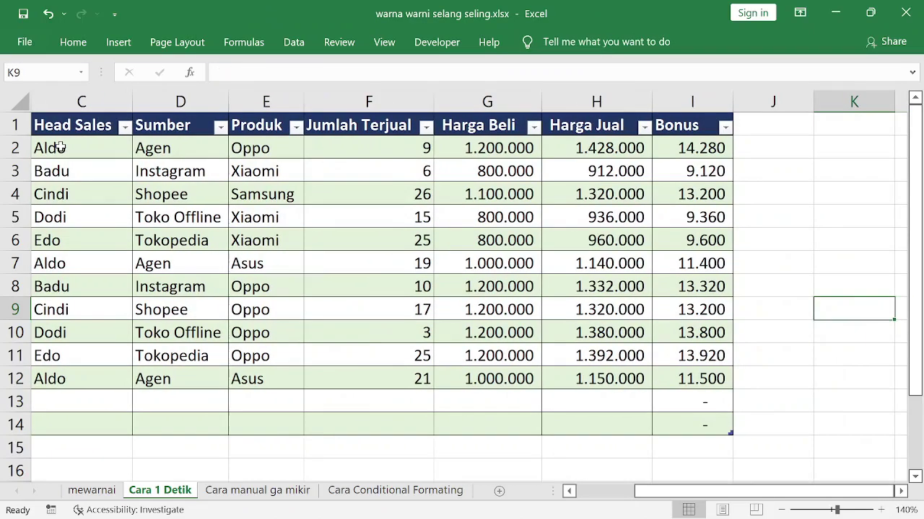
{"action": "key", "text": "Up"}
{"action": "key", "text": "Up"}
{"action": "key", "text": "Up"}
{"action": "key", "text": "Up"}
{"action": "key", "text": "Up"}
{"action": "key", "text": "Up"}
{"action": "key", "text": "Up"}
{"action": "key", "text": "Left"}
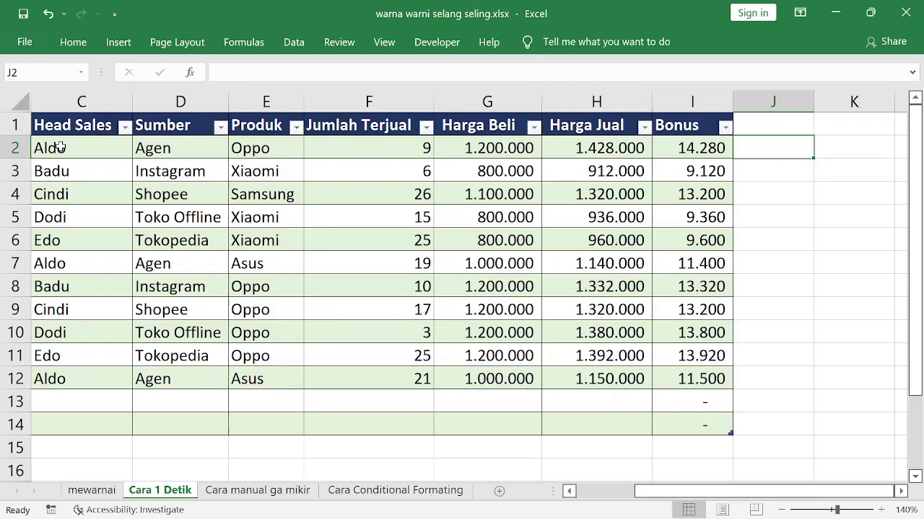
{"action": "type", "text": "="}
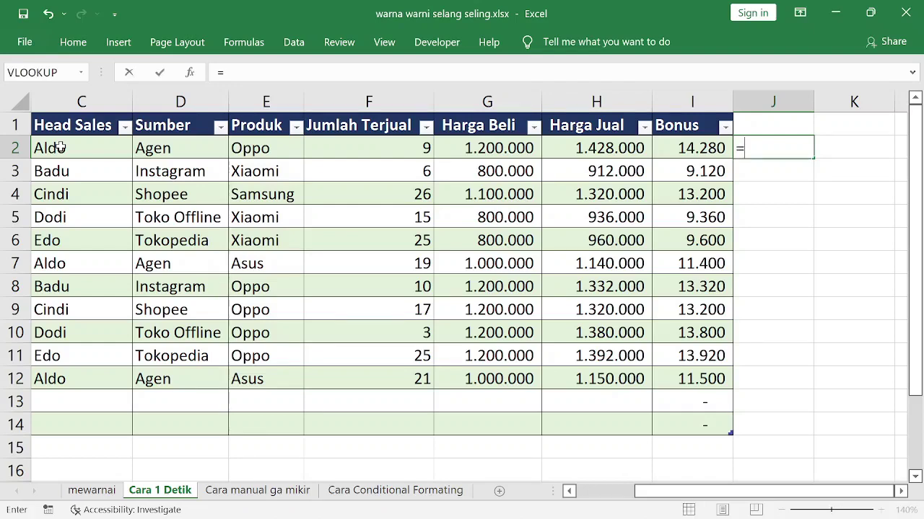
{"action": "left_click", "coordinate": [603, 142]}
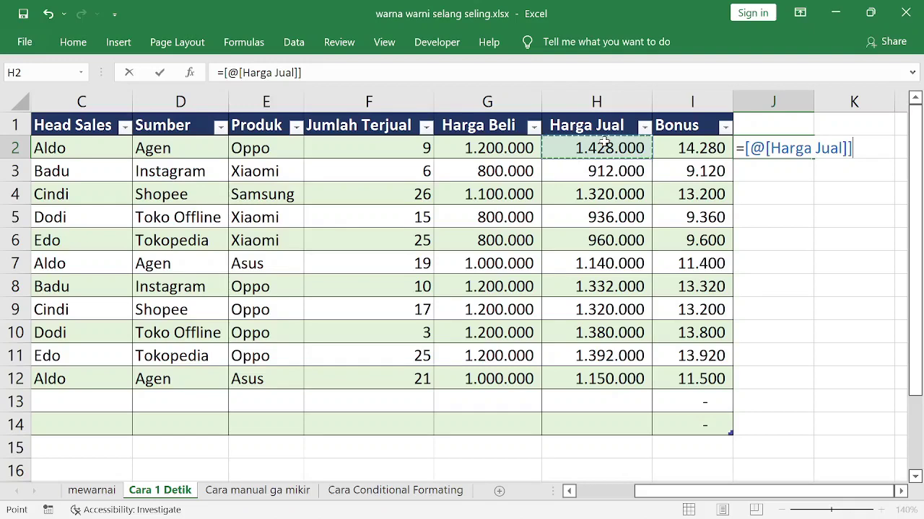
{"action": "key", "text": "BackSpace"}
{"action": "key", "text": "BackSpace"}
{"action": "key", "text": "BackSpace"}
{"action": "key", "text": "BackSpace"}
{"action": "key", "text": "BackSpace"}
{"action": "key", "text": "BackSpace"}
{"action": "key", "text": "BackSpace"}
{"action": "key", "text": "BackSpace"}
{"action": "key", "text": "BackSpace"}
{"action": "key", "text": "BackSpace"}
{"action": "key", "text": "BackSpace"}
{"action": "key", "text": "BackSpace"}
{"action": "key", "text": "BackSpace"}
{"action": "key", "text": "BackSpace"}
{"action": "key", "text": "BackSpace"}
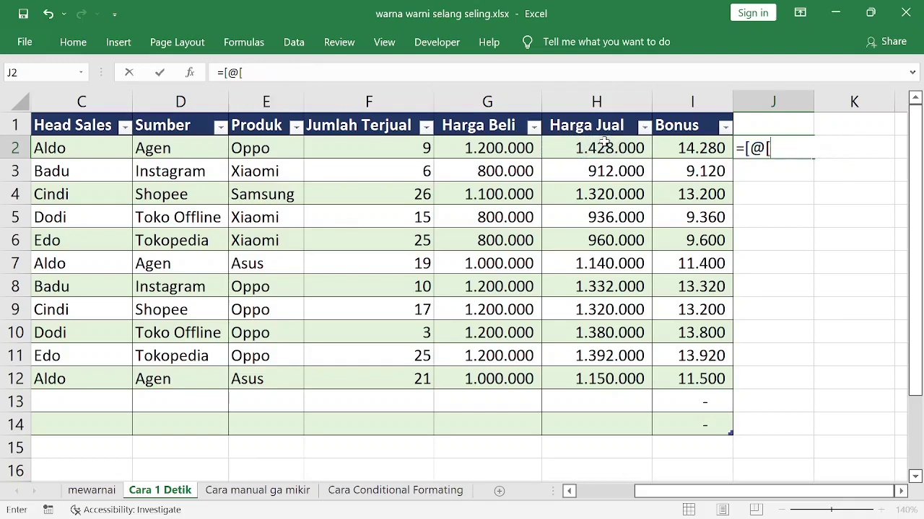
{"action": "type", "text": "h2"}
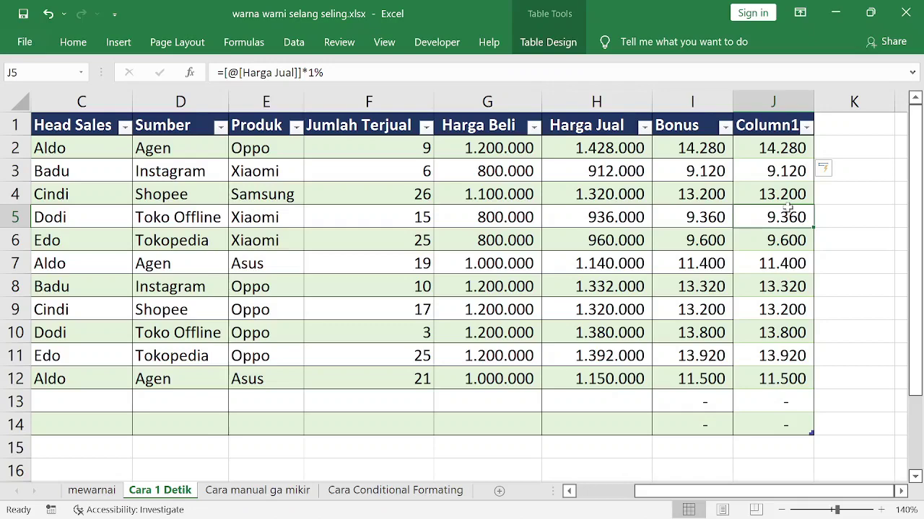
Examine how a formula in cell K2 refers to the first Harga Jual value inside the table, and discard the formula
{"action": "key", "text": "Up"}
{"action": "key", "text": "Up"}
{"action": "key", "text": "Up"}
{"action": "key", "text": "Right"}
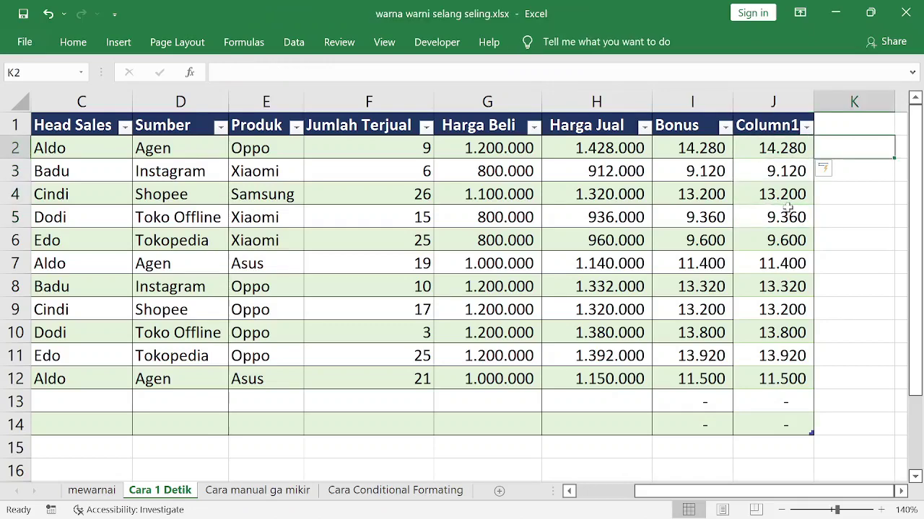
{"action": "type", "text": "="}
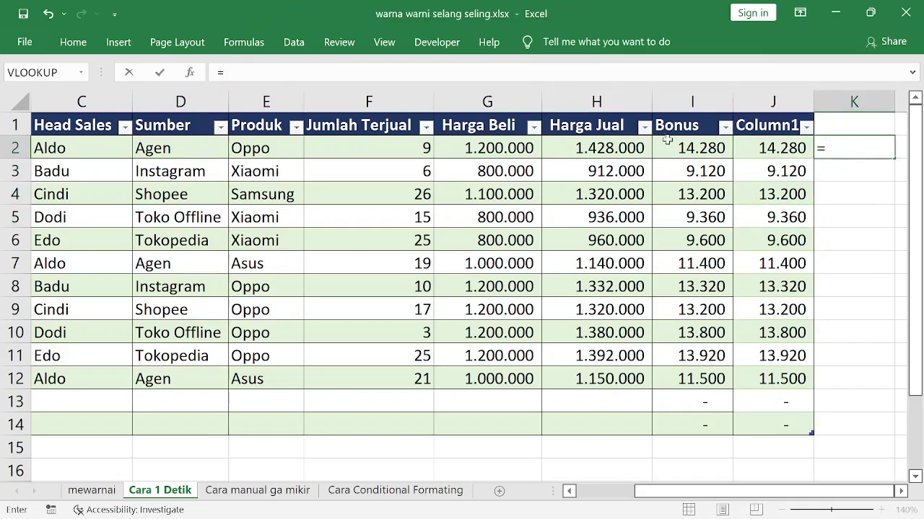
{"action": "left_click", "coordinate": [621, 148]}
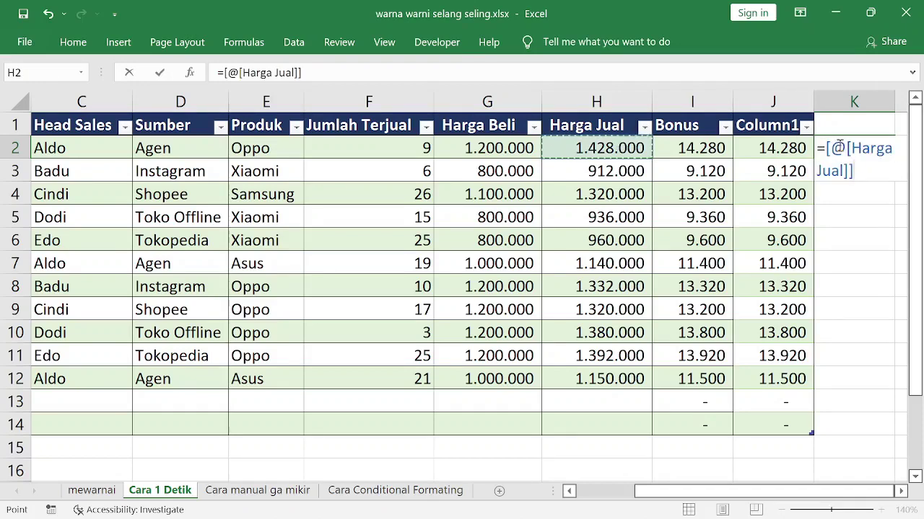
{"action": "key", "text": "Escape"}
Examine how a formula in J2 of the Cara manual ga mikir sheet refers to cell H2, and discard the formula
{"action": "left_click", "coordinate": [254, 491]}
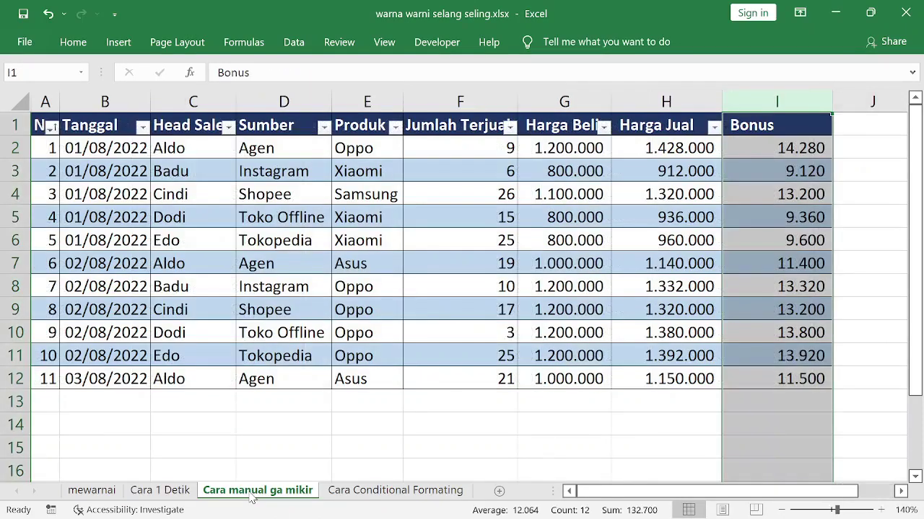
{"action": "key", "text": "Down"}
{"action": "type", "text": "="}
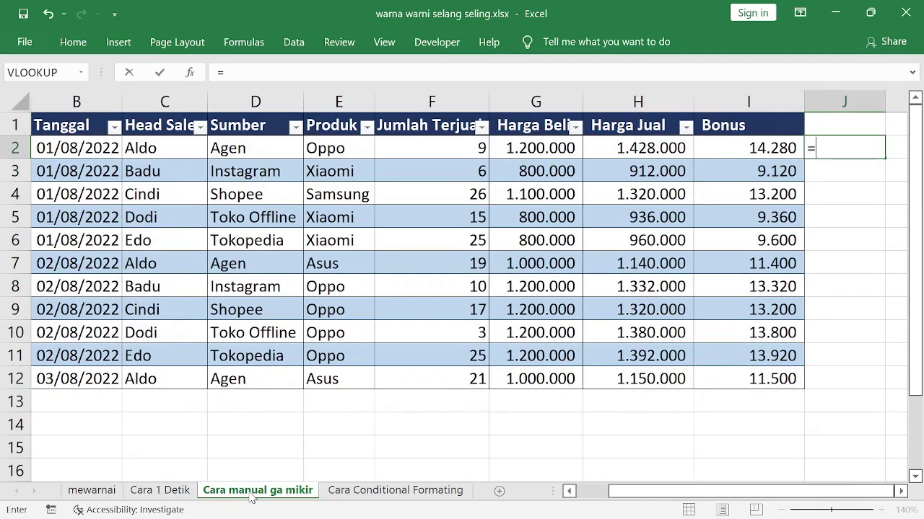
{"action": "left_click", "coordinate": [619, 147]}
{"action": "key", "text": "Escape"}
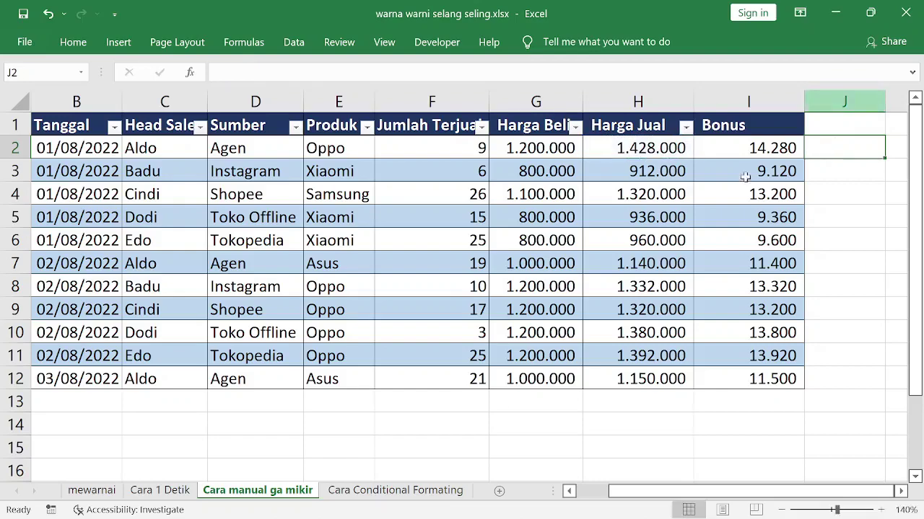
Examine how a formula in J2 of the Cara Conditional Formating sheet refers to cell H2, and discard the formula
{"action": "left_click", "coordinate": [399, 490]}
{"action": "key", "text": "Right"}
{"action": "key", "text": "Down"}
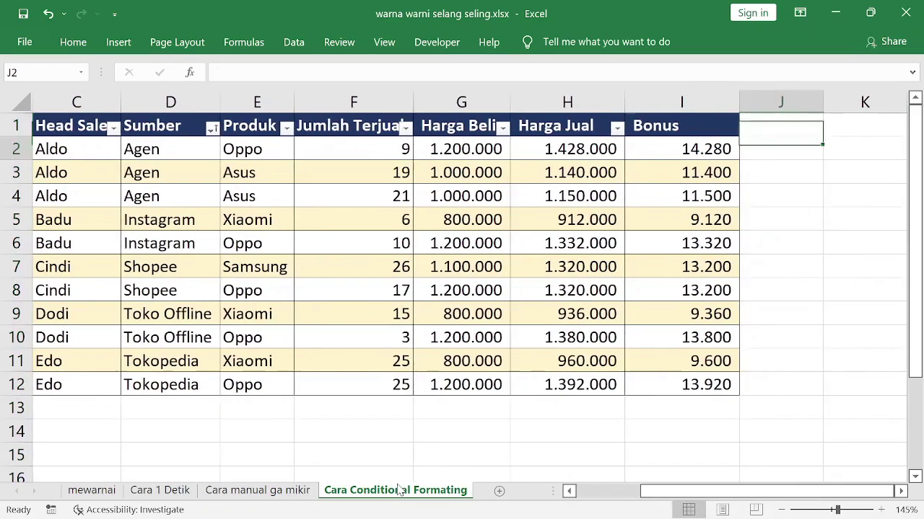
{"action": "type", "text": "="}
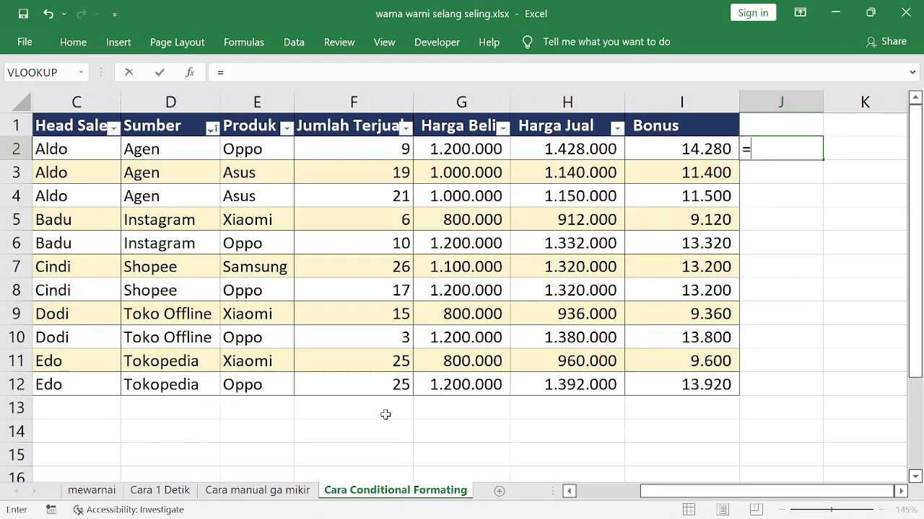
{"action": "left_click", "coordinate": [548, 149]}
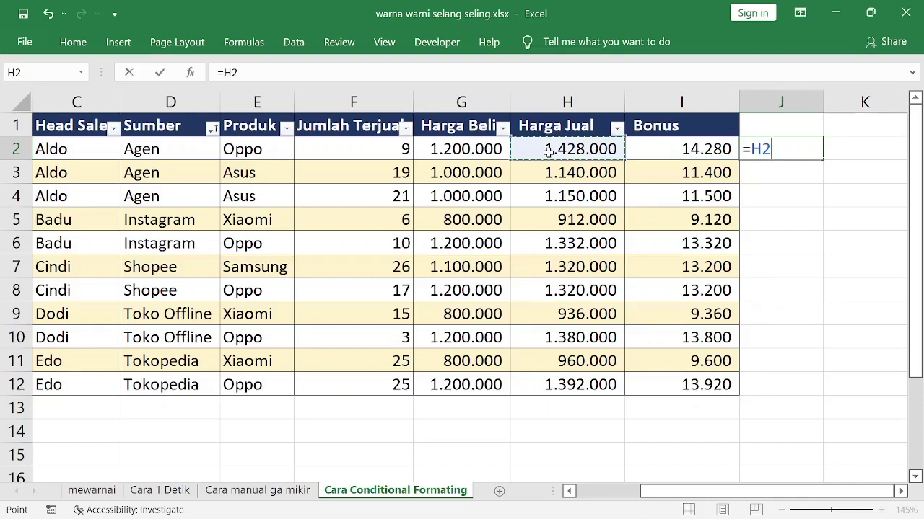
{"action": "key", "text": "Escape"}
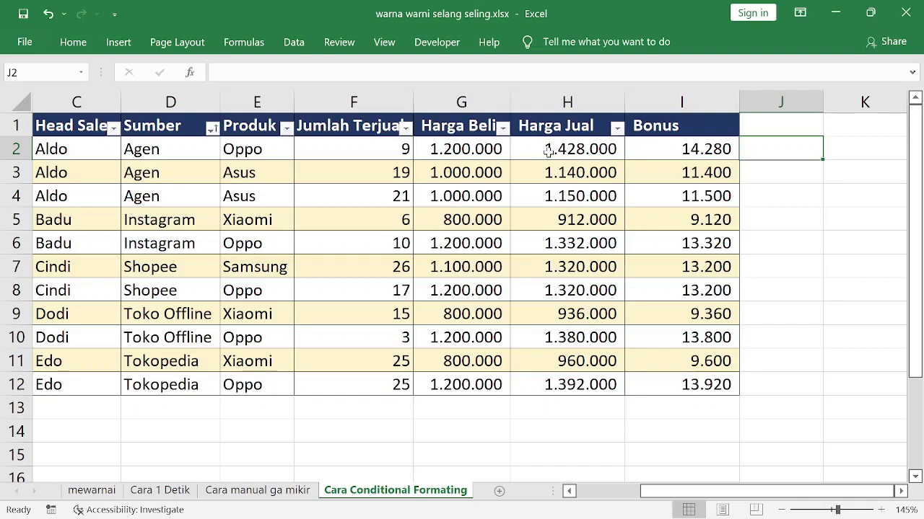
Return to the Cara 1 Detik sheet
{"action": "left_click", "coordinate": [160, 491]}
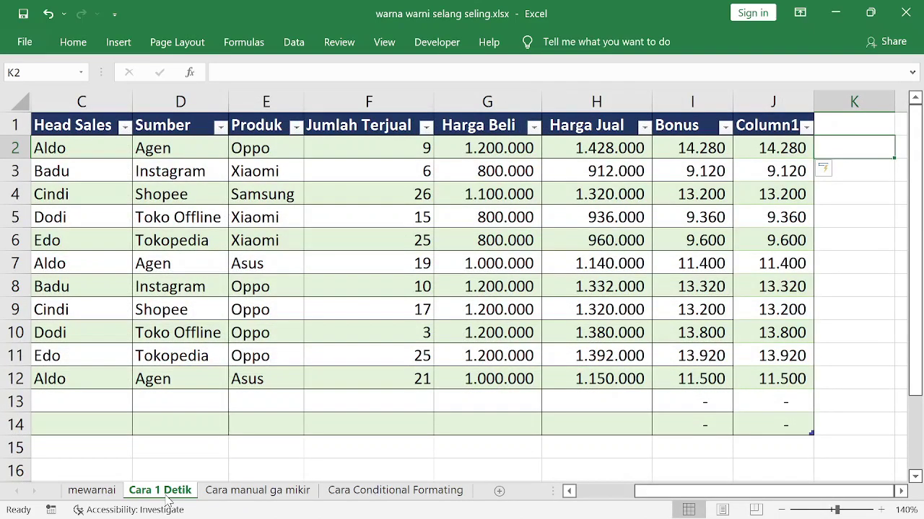